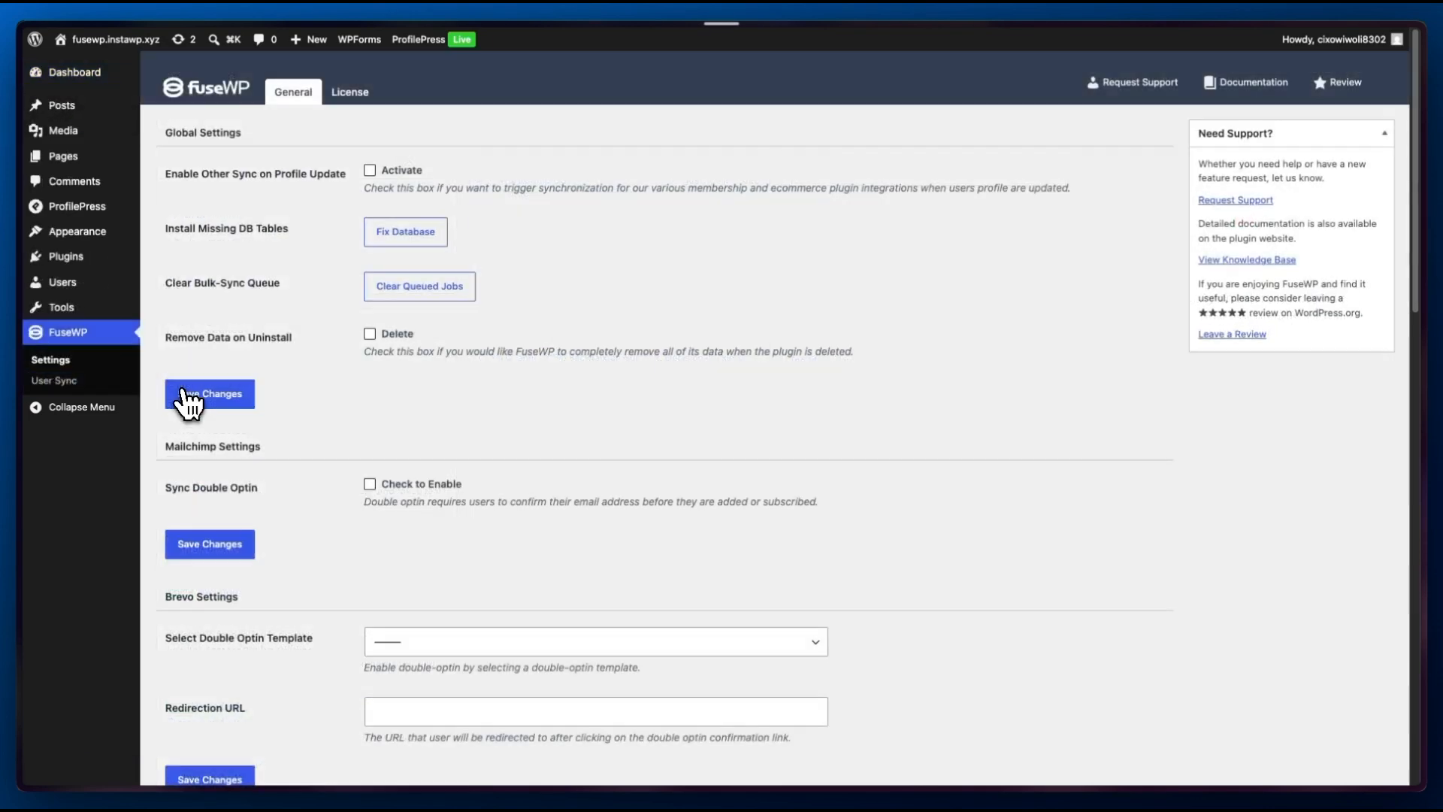
# - Open the configuration of the Sendy integration in the FuseWP settings
pyautogui.scroll(-15, 688, 483)
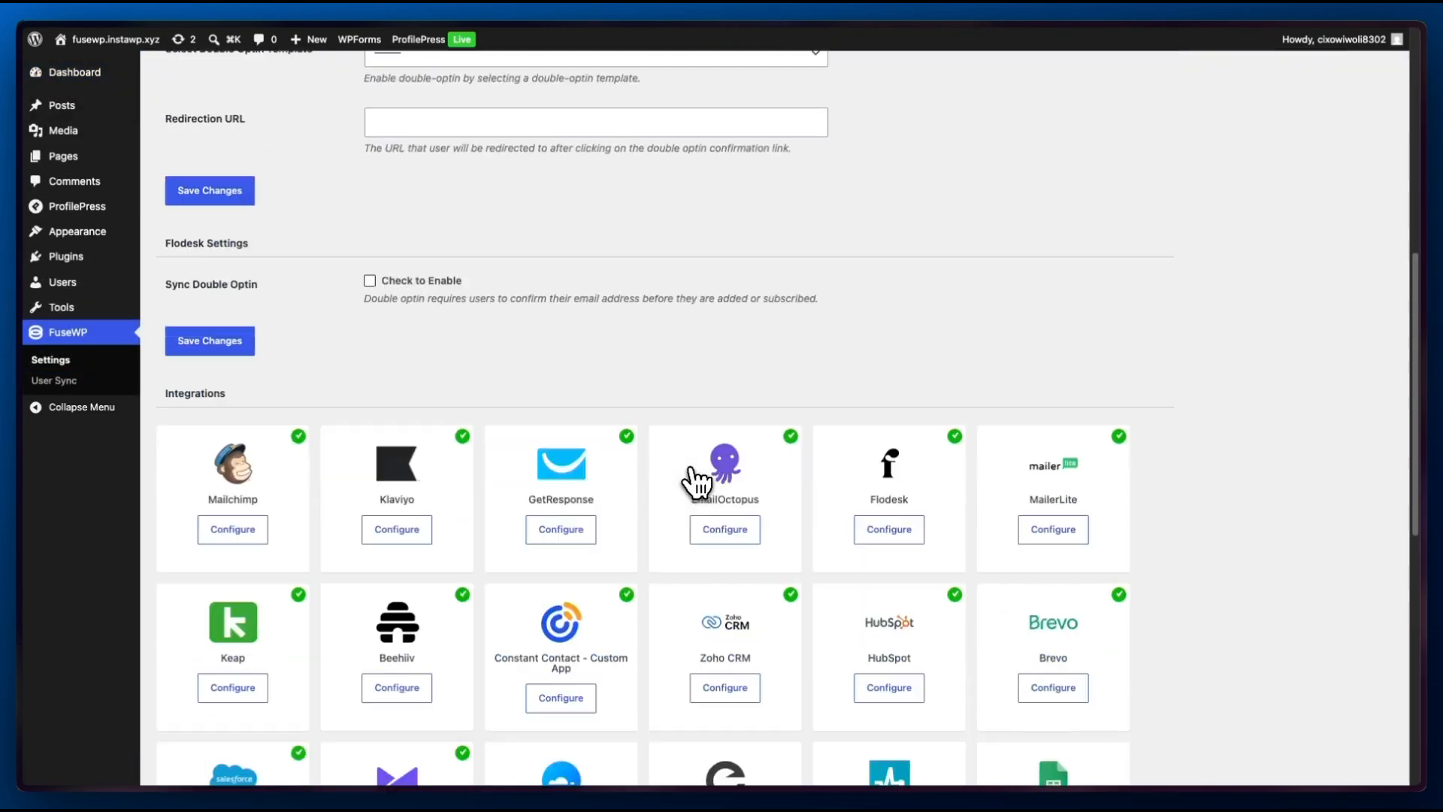
pyautogui.scroll(-4, 696, 483)
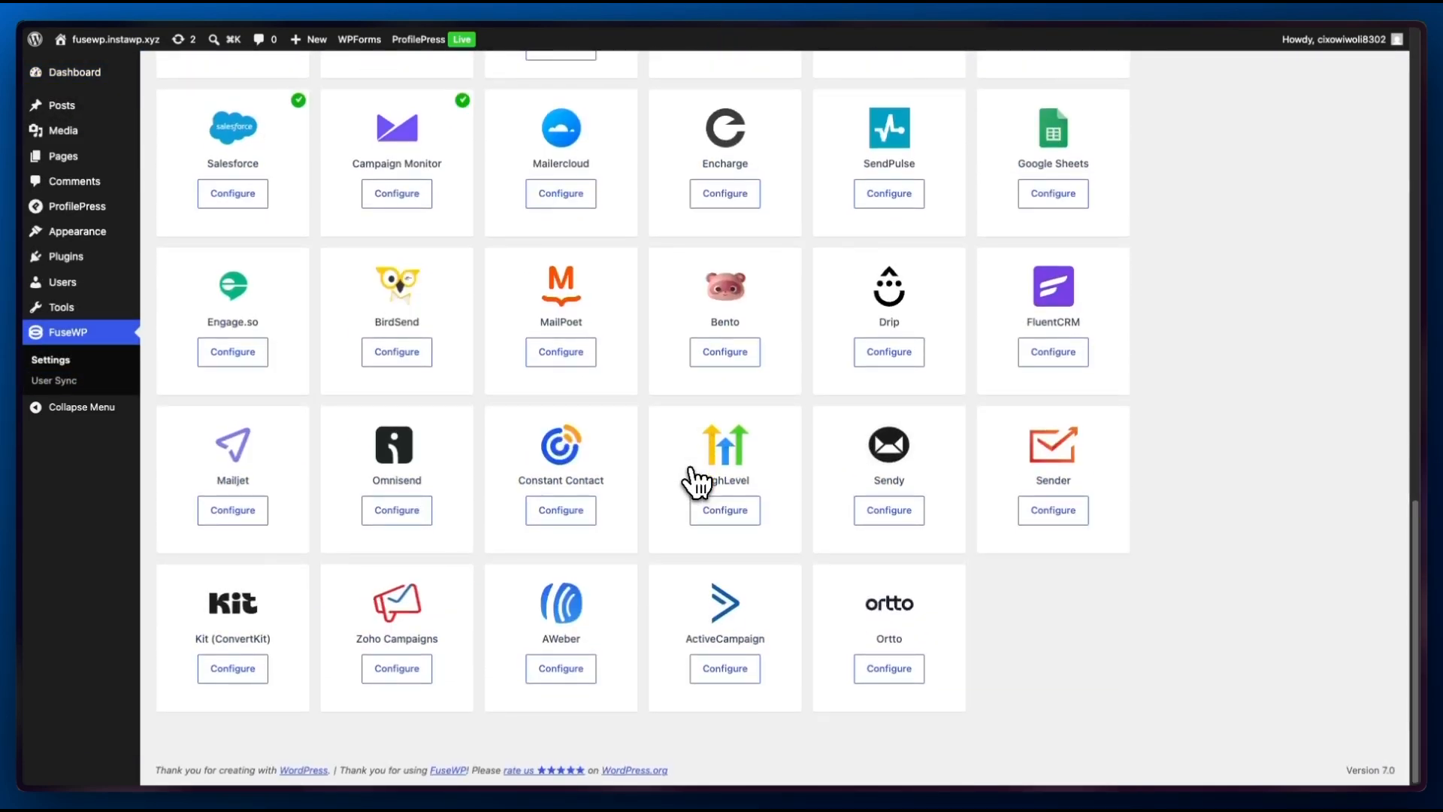
pyautogui.click(885, 511)
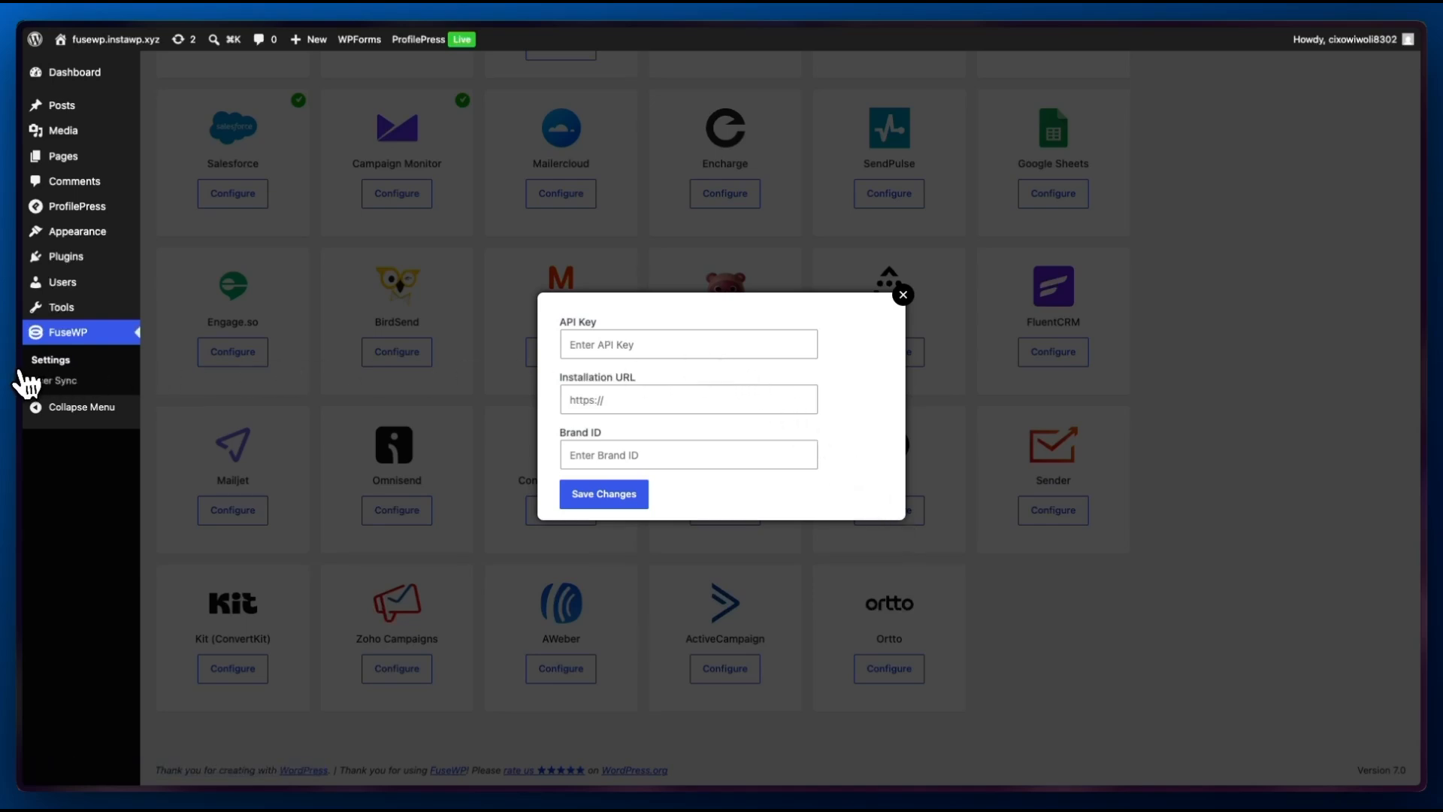
# - Switch to the Sendy installation and open its account settings, where the API key is kept
pyautogui.moveTo(29, 396)
pyautogui.click(85, 370)
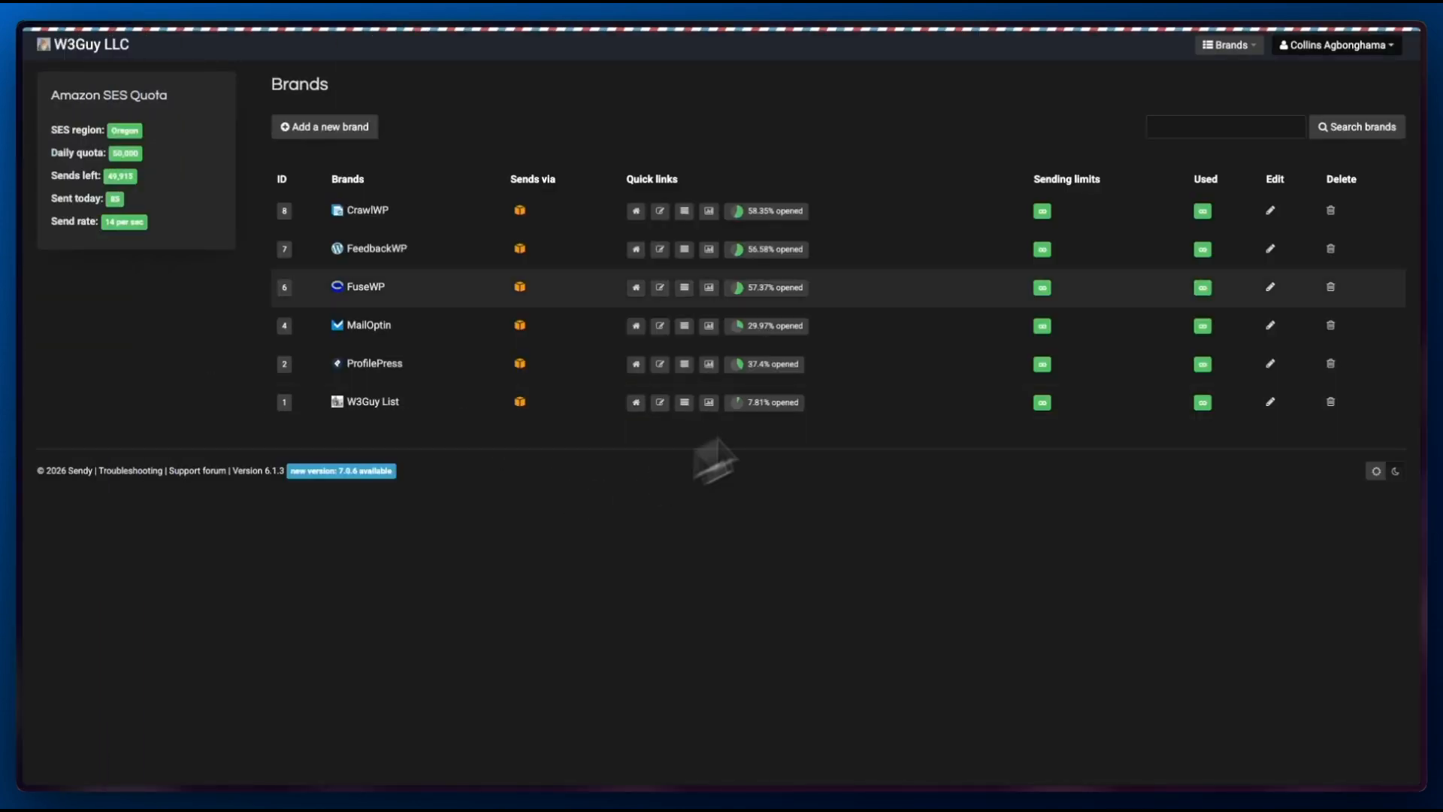
pyautogui.click(1325, 50)
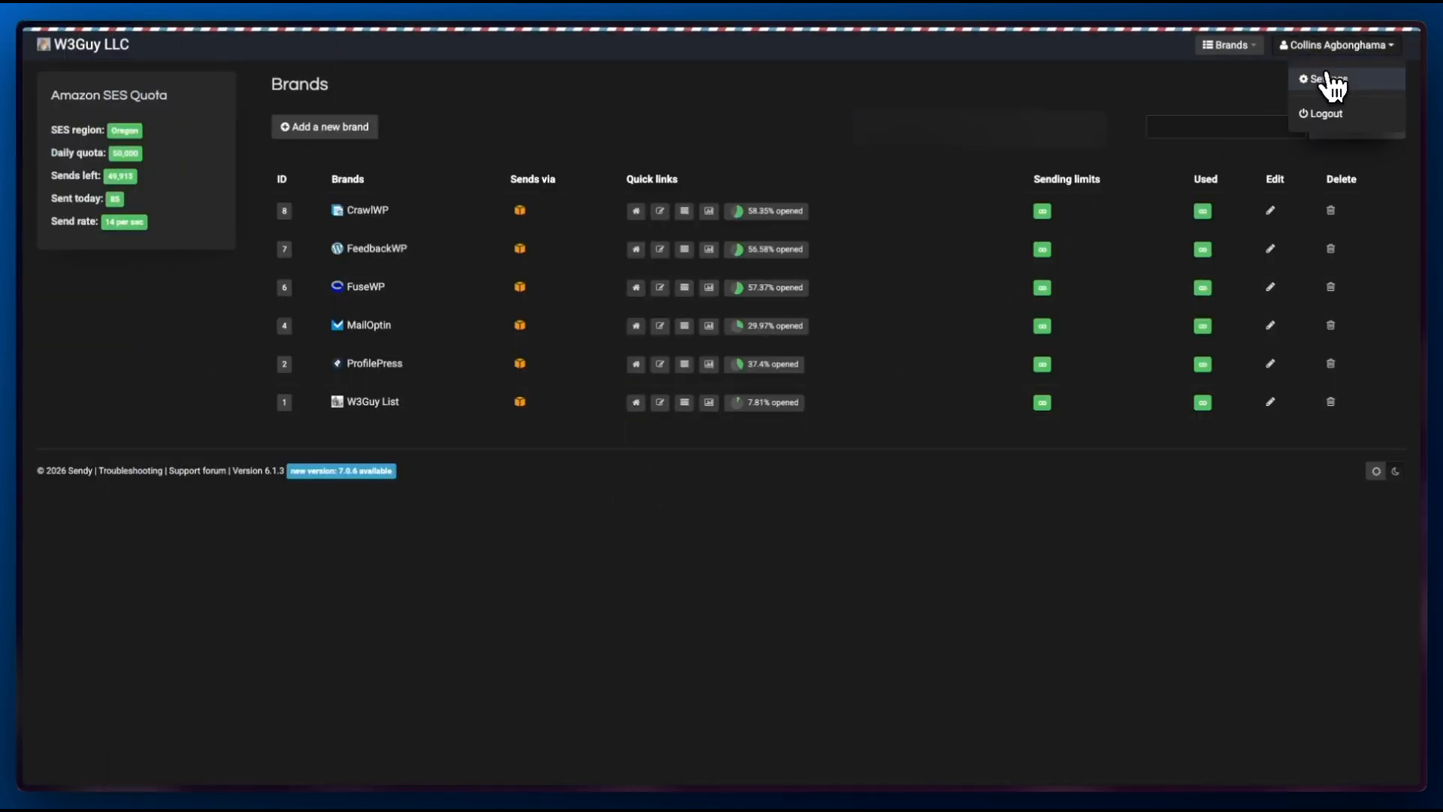
pyautogui.click(1323, 77)
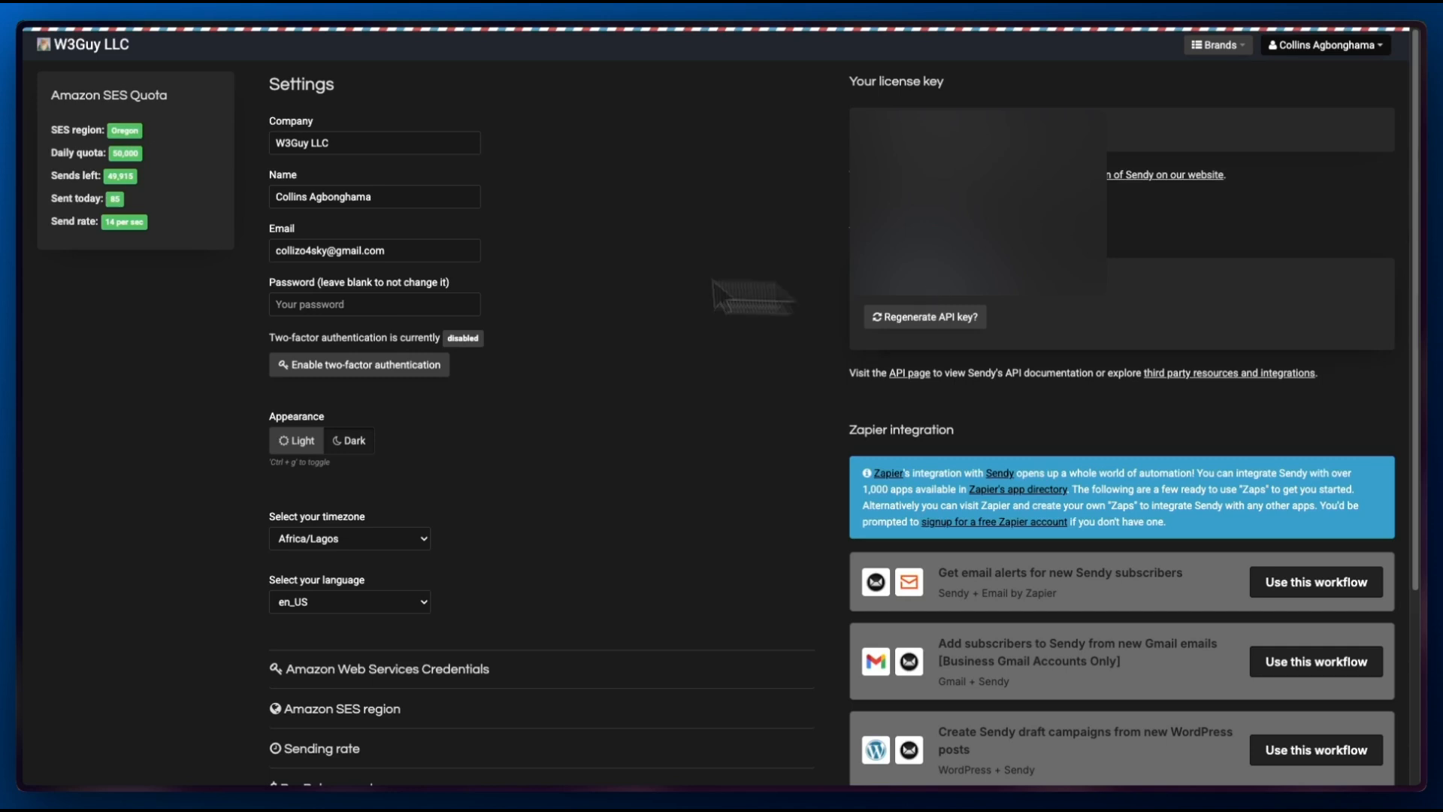
# - Return to the FuseWP settings and paste the Sendy API key into the API Key field
pyautogui.moveTo(21, 313)
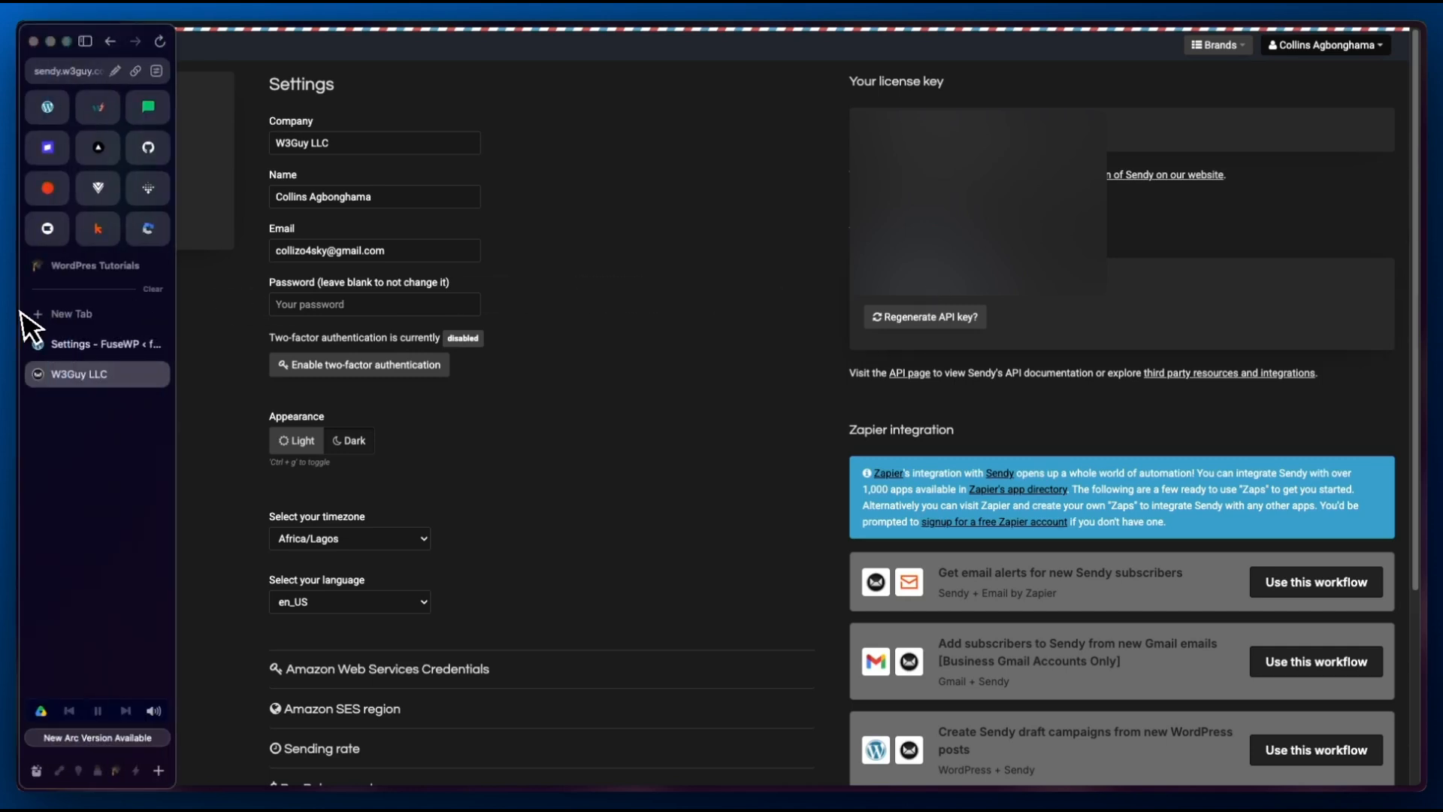
pyautogui.click(63, 342)
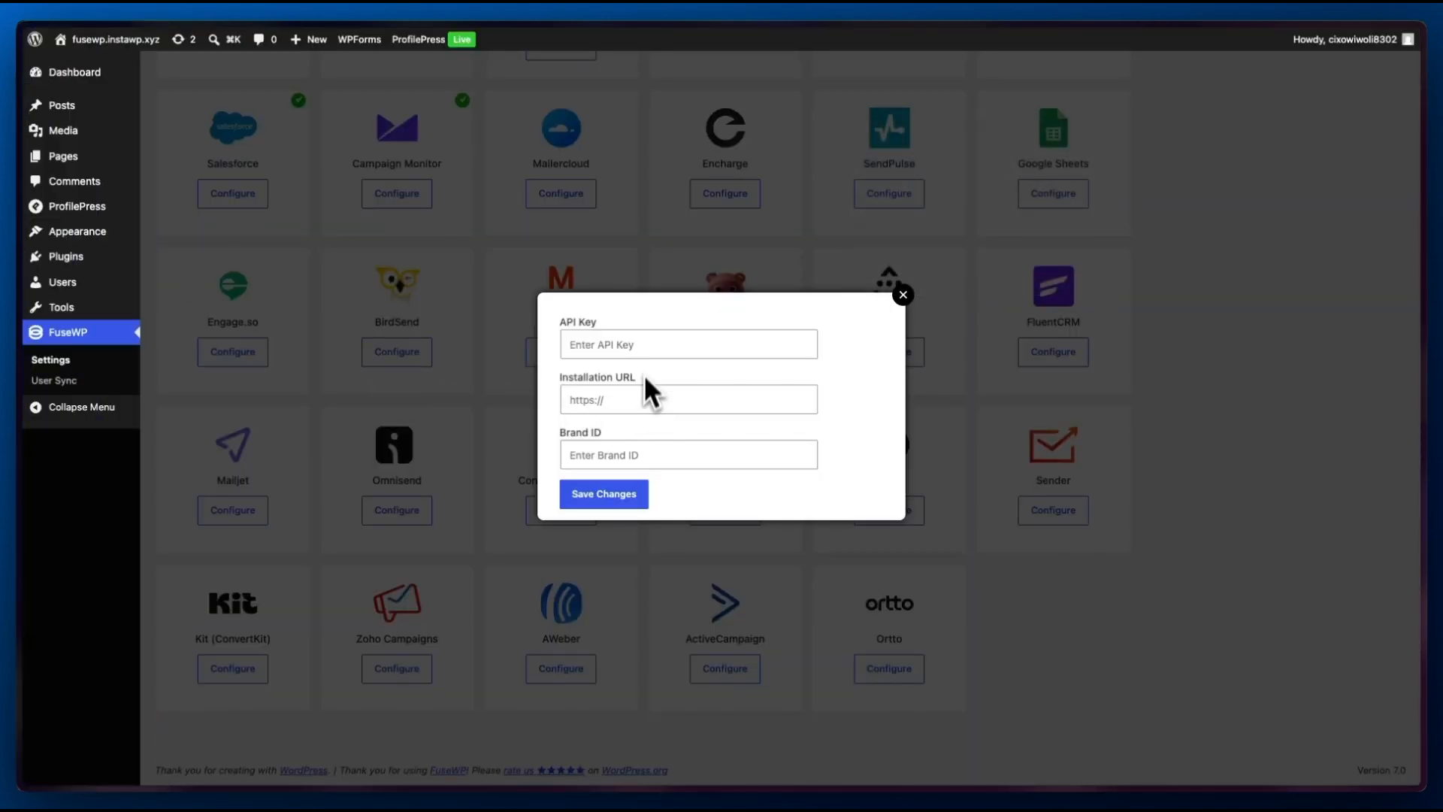
pyautogui.click(623, 345)
pyautogui.press('super+v')
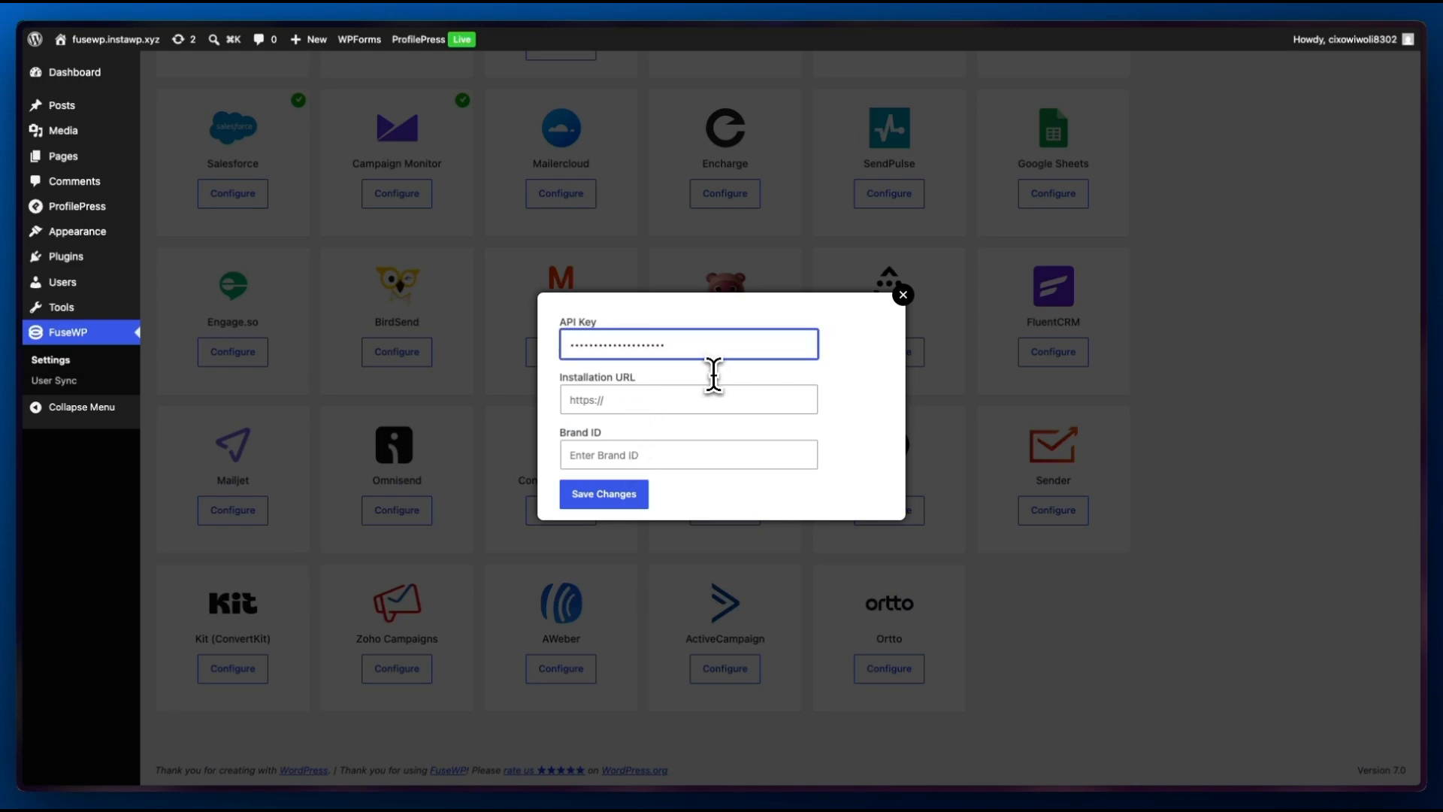
pyautogui.moveTo(53, 482)
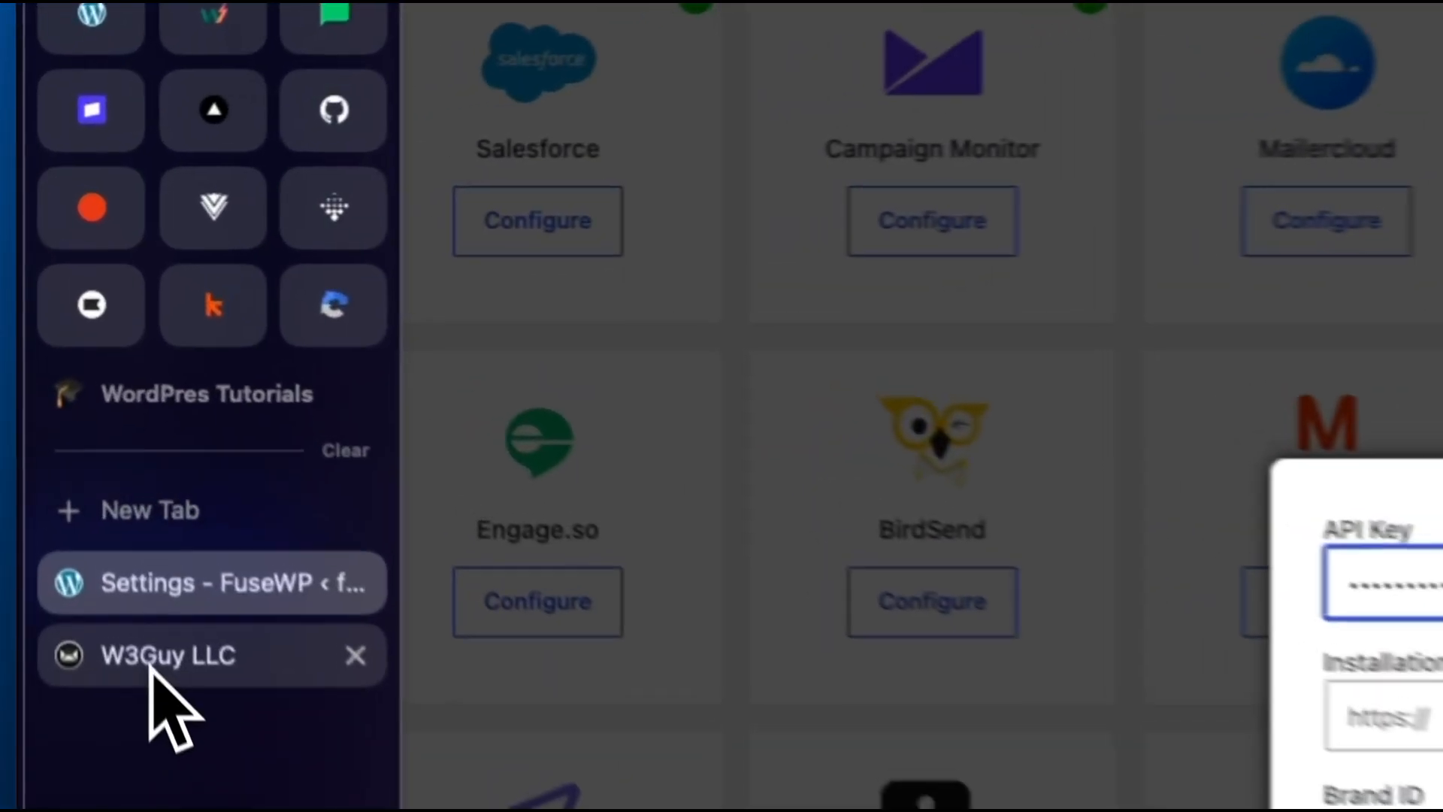
pyautogui.click(149, 662)
pyautogui.click(188, 144)
pyautogui.press('super+c')
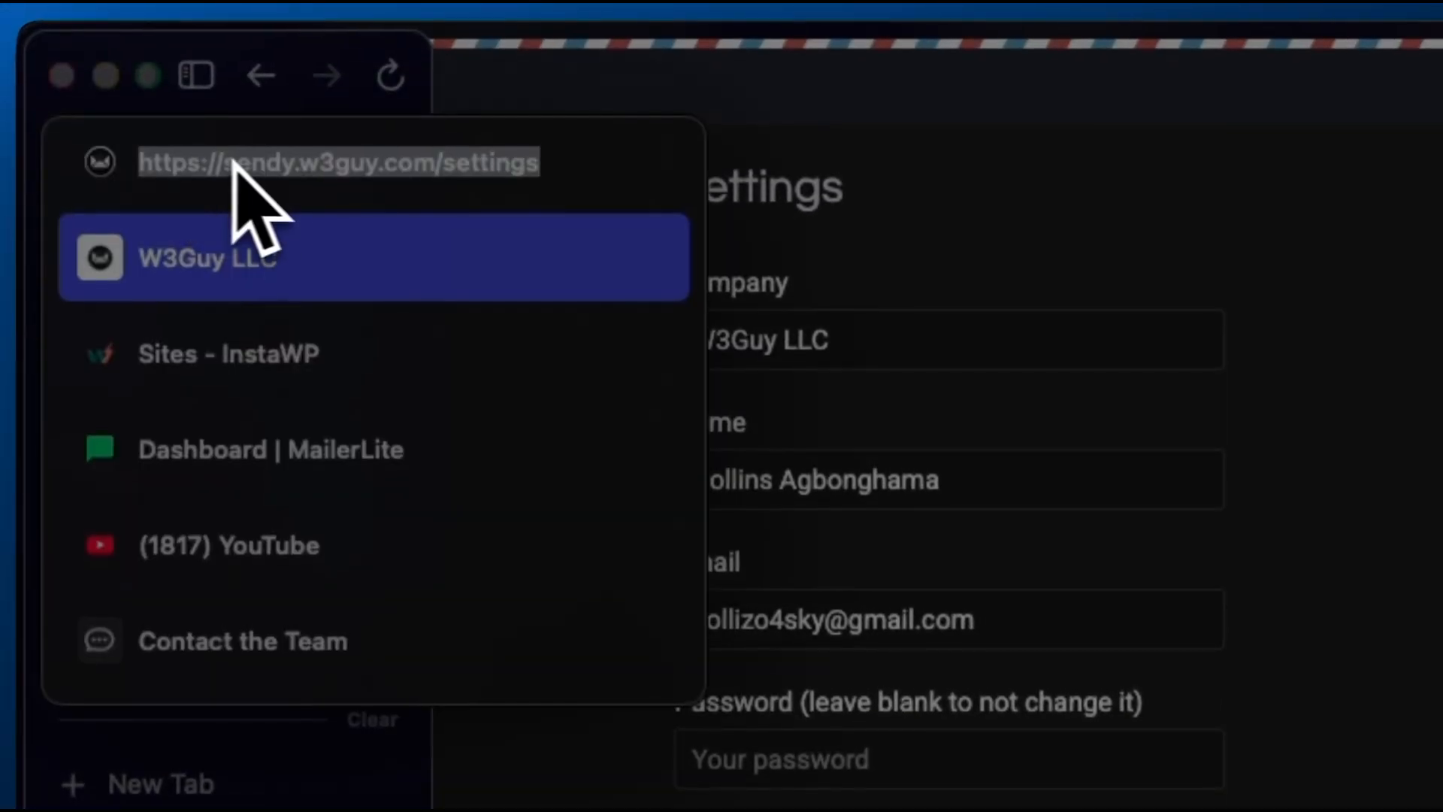
pyautogui.click(280, 167)
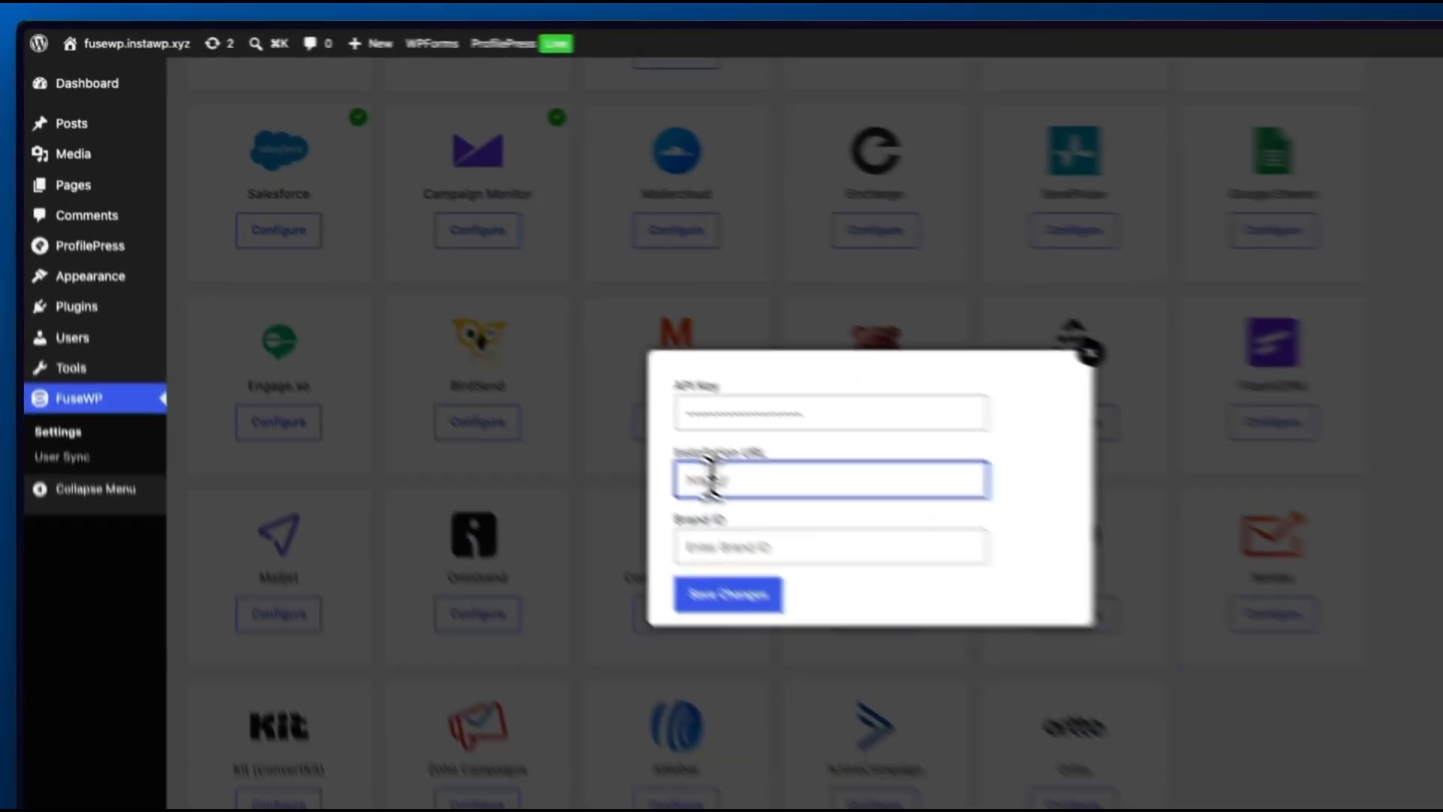
pyautogui.press('super+v')
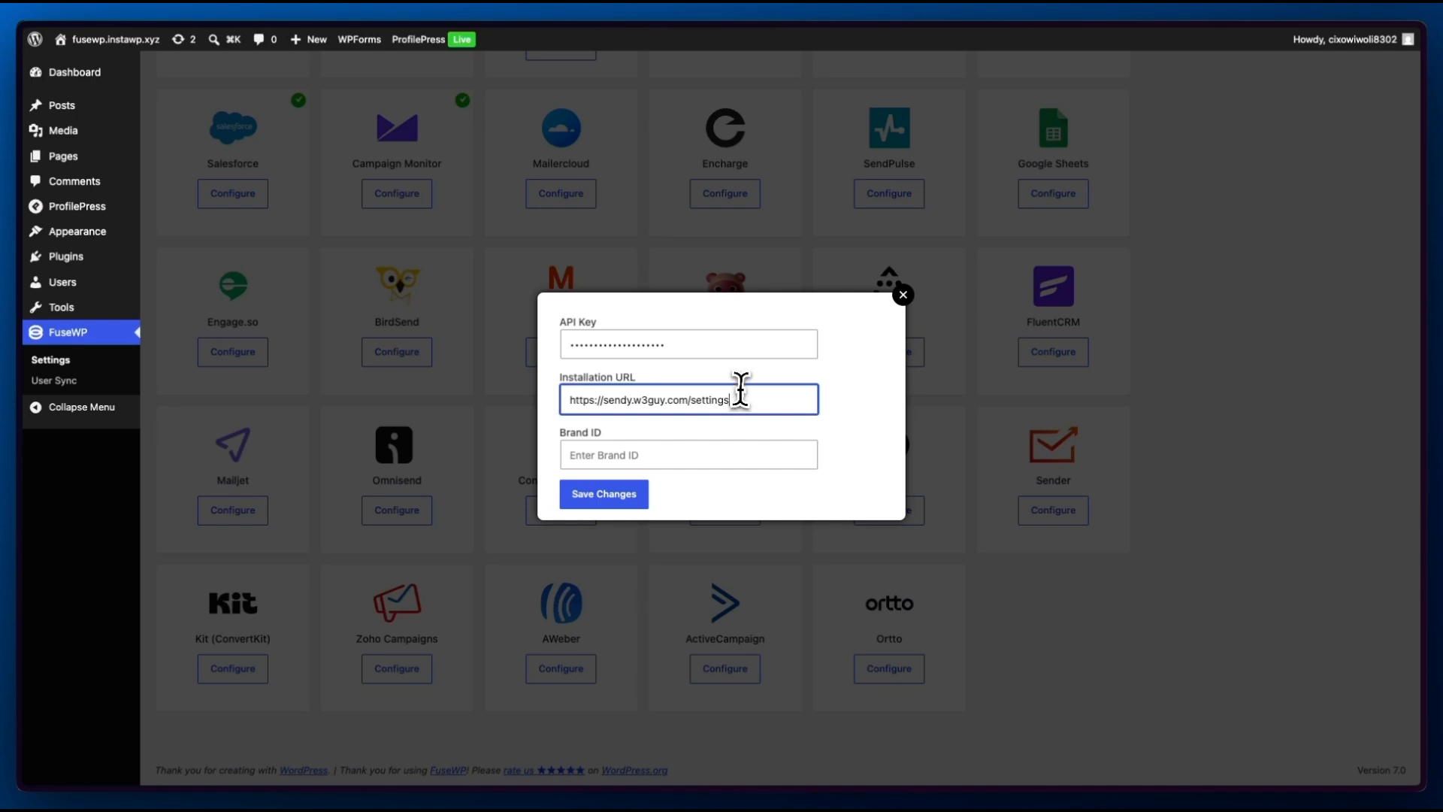
pyautogui.moveTo(737, 399); pyautogui.dragTo(690, 399)
# - Copy the FuseWP brand's ID from Sendy's brand list, set the Brand ID to 6 and save the Sendy configuration
pyautogui.moveTo(65, 406)
pyautogui.click(73, 380)
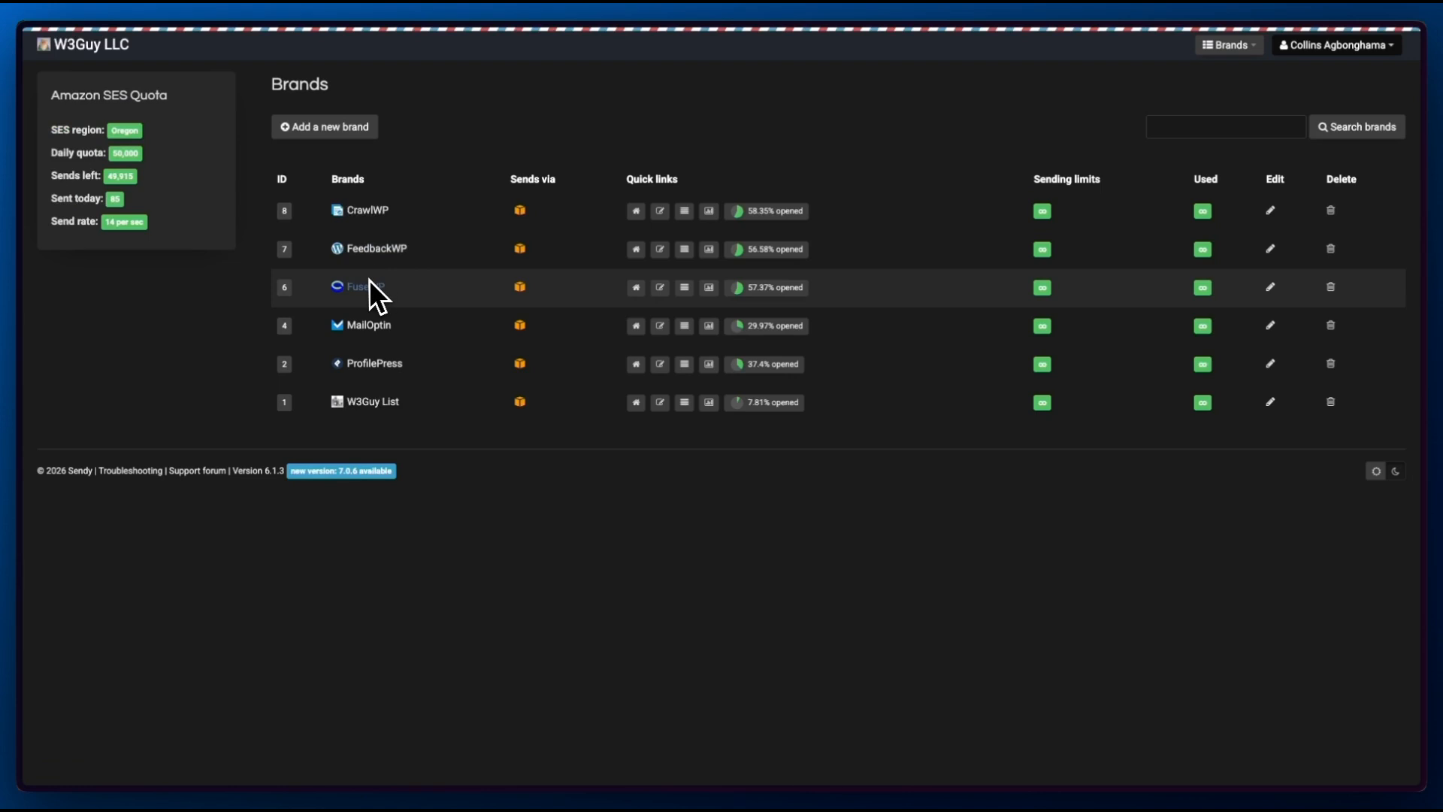
pyautogui.moveTo(290, 298); pyautogui.dragTo(286, 298)
pyautogui.hotkey('ctrl', 'c')
pyautogui.moveTo(16, 272)
pyautogui.click(108, 344)
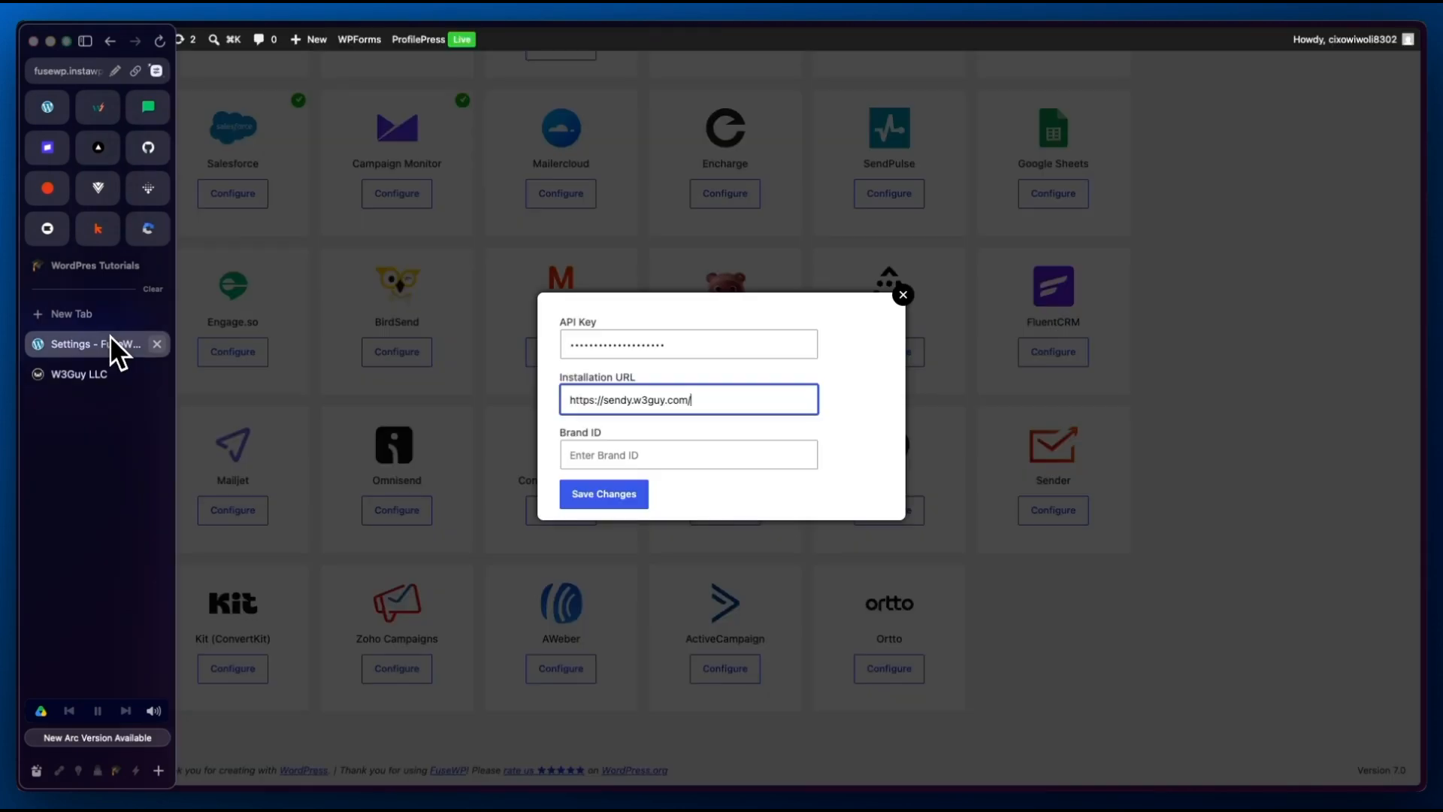
pyautogui.click(601, 457)
pyautogui.hotkey('ctrl', 'v')
pyautogui.click(644, 502)
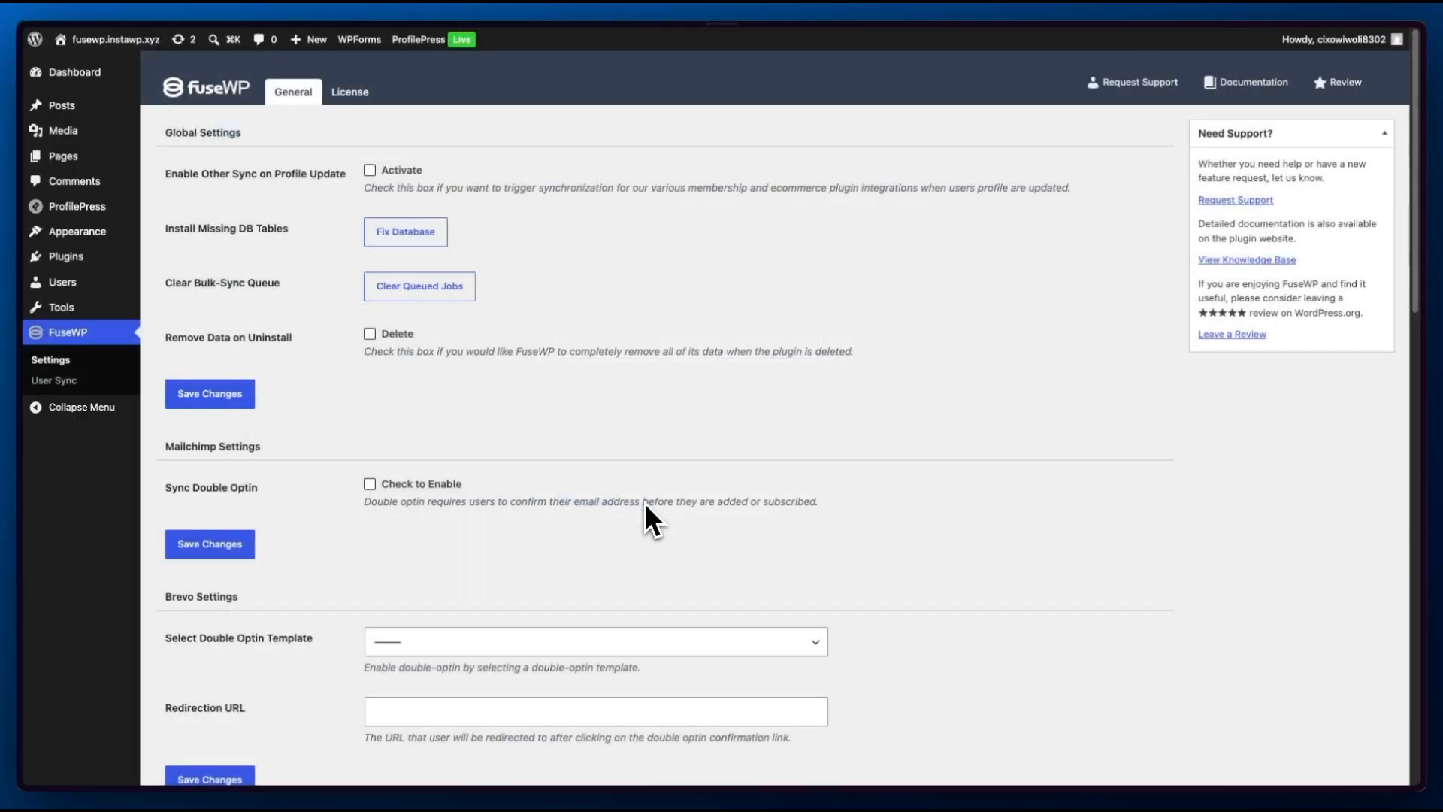
# - Check the connection status of the Sendy integration by reviewing its saved configuration, and close it
pyautogui.scroll(-15, 751, 532)
pyautogui.scroll(-3, 764, 539)
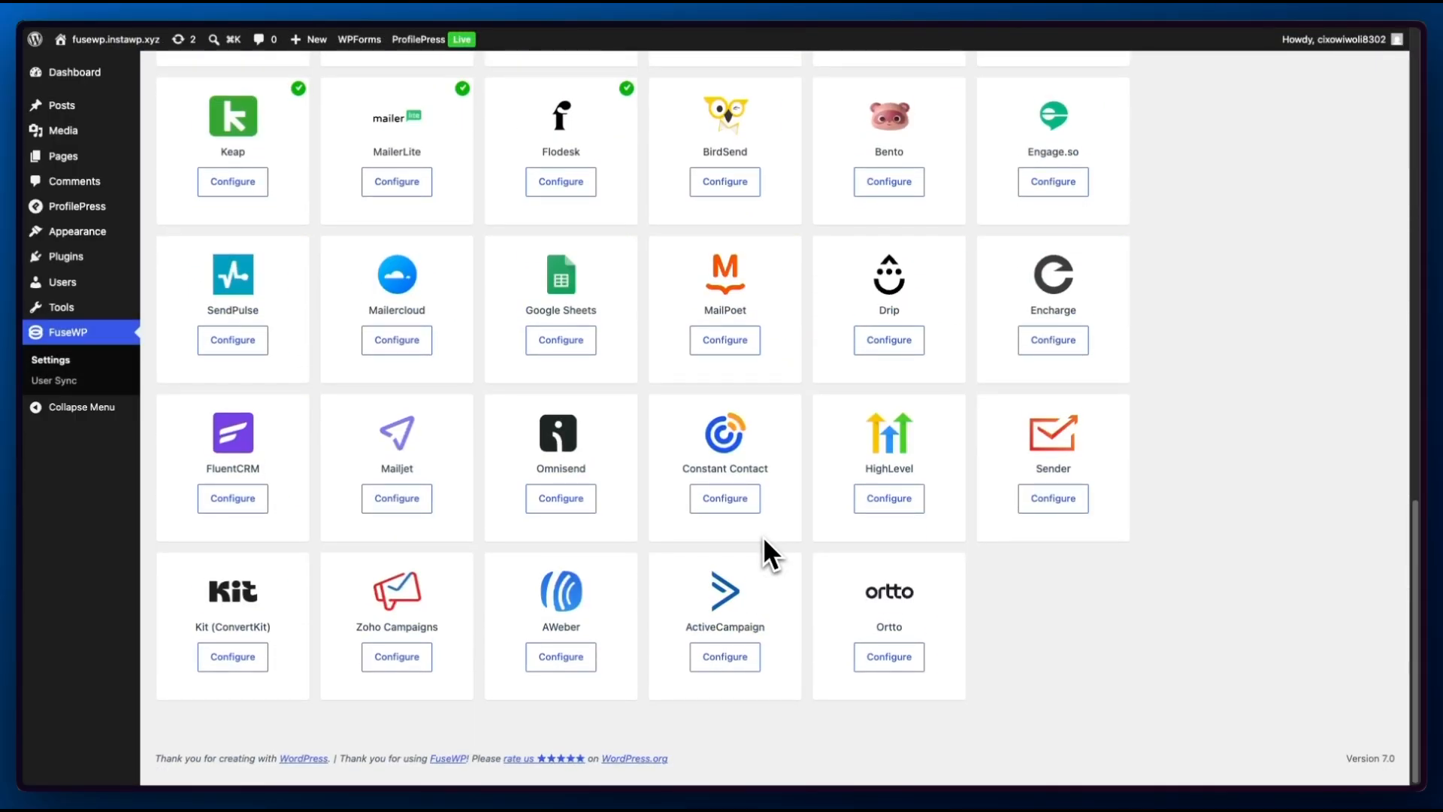
pyautogui.scroll(5, 764, 538)
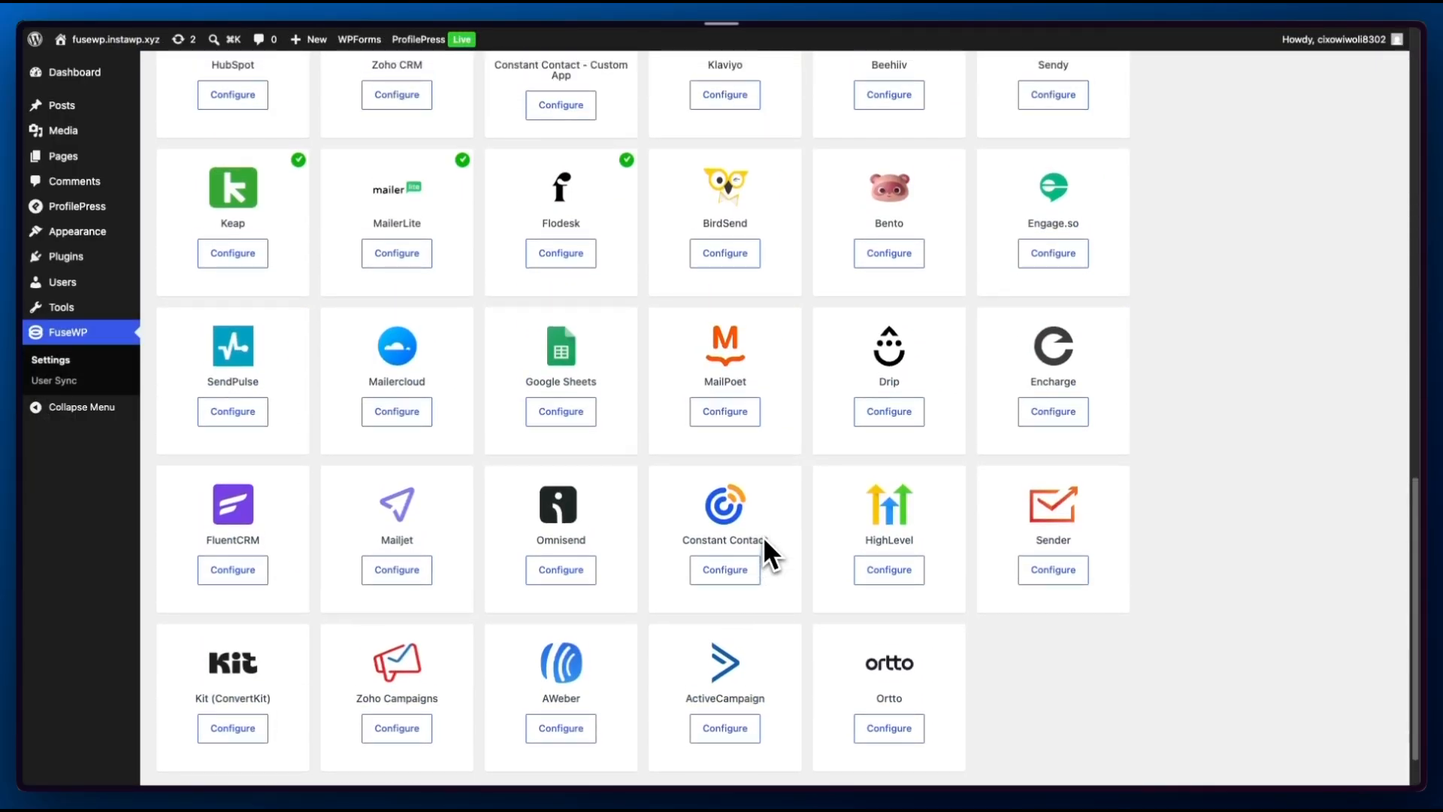
pyautogui.scroll(3, 764, 535)
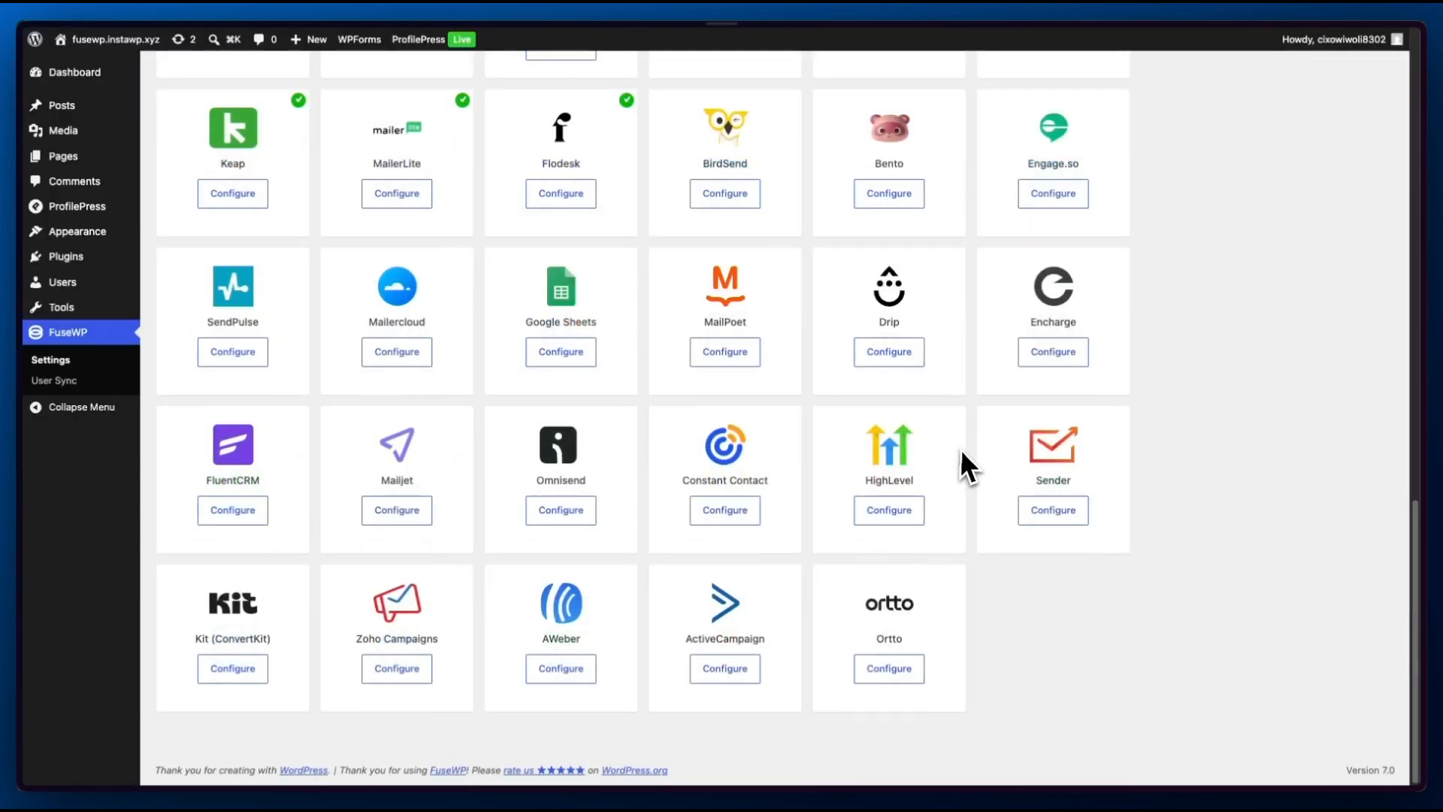
pyautogui.scroll(5, 840, 381)
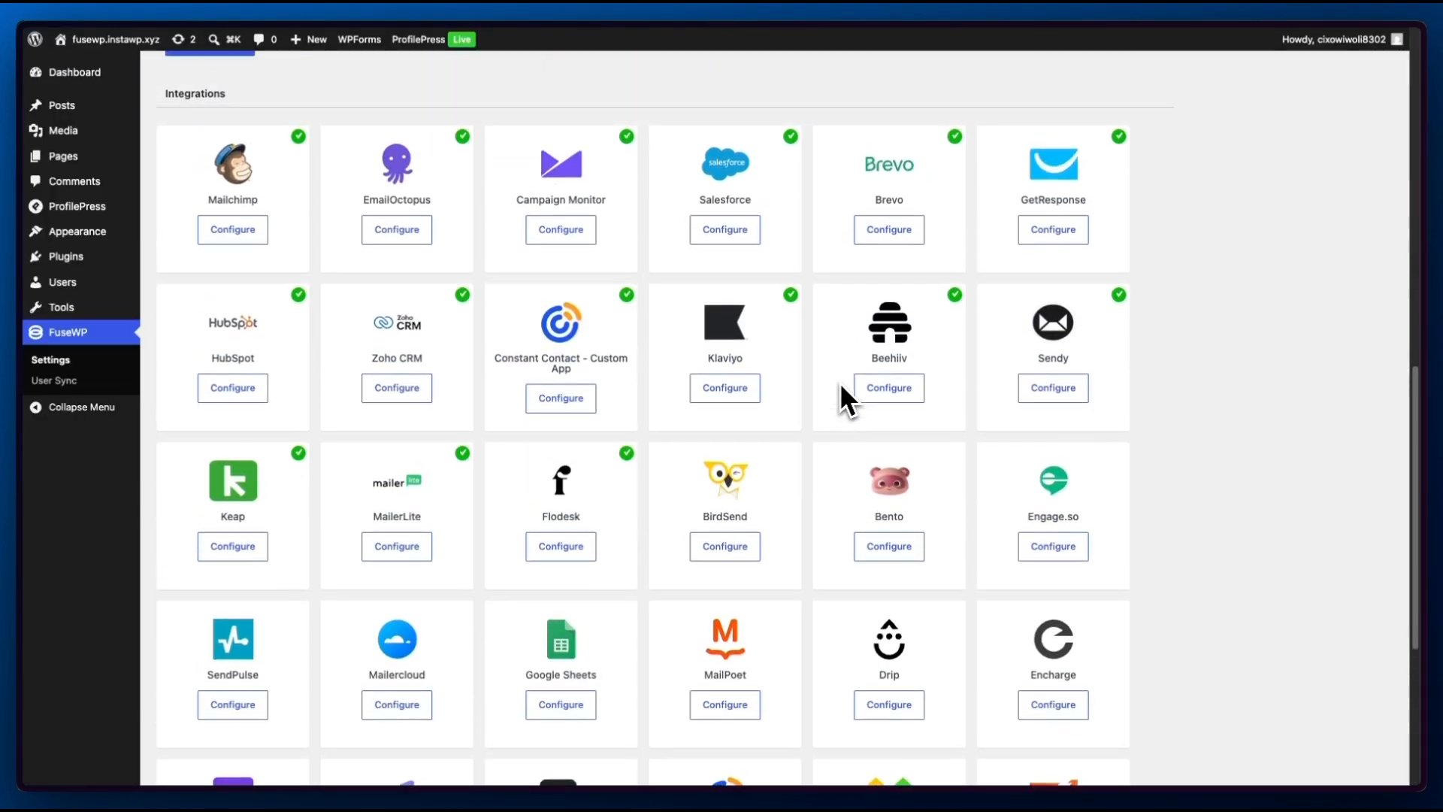
pyautogui.click(1059, 391)
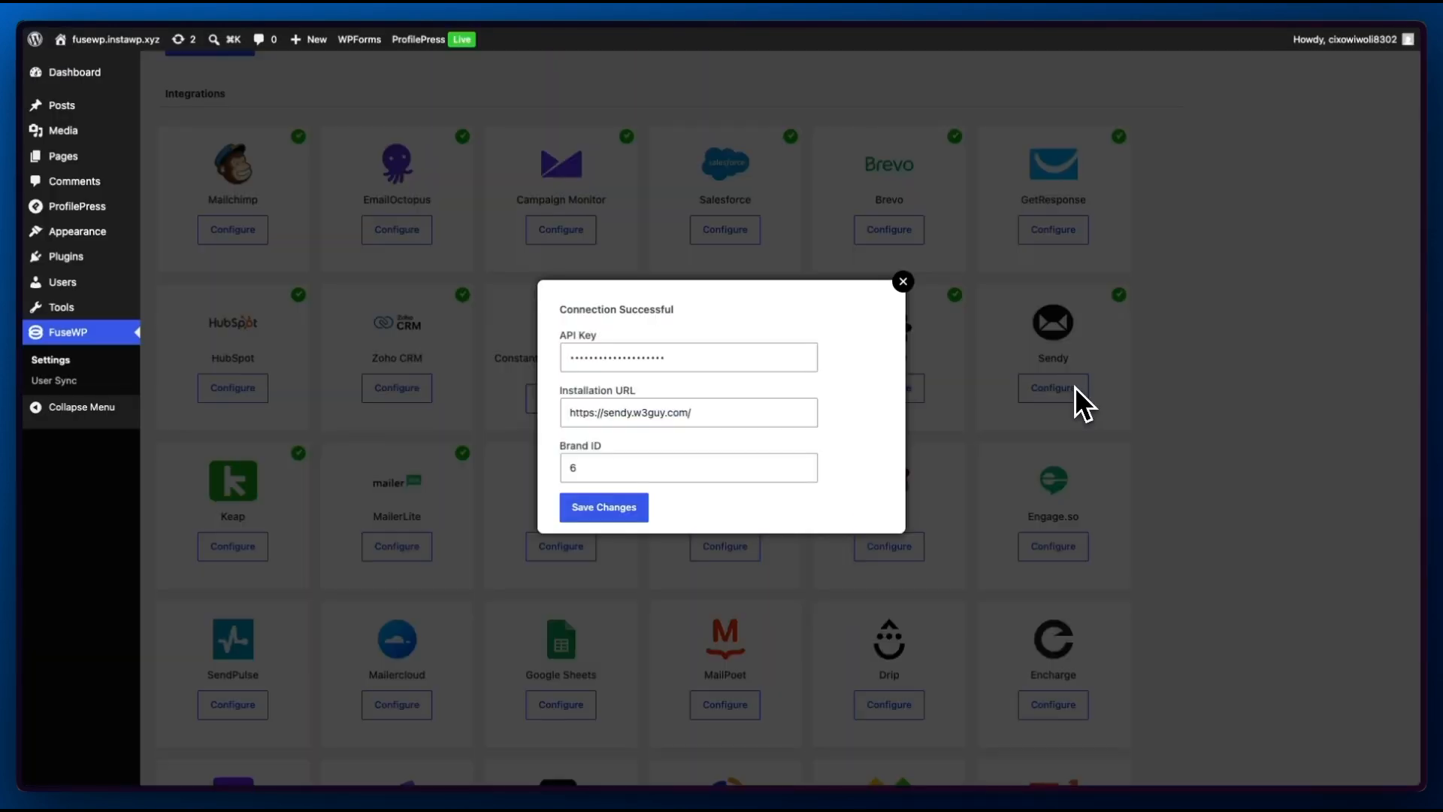
pyautogui.click(904, 282)
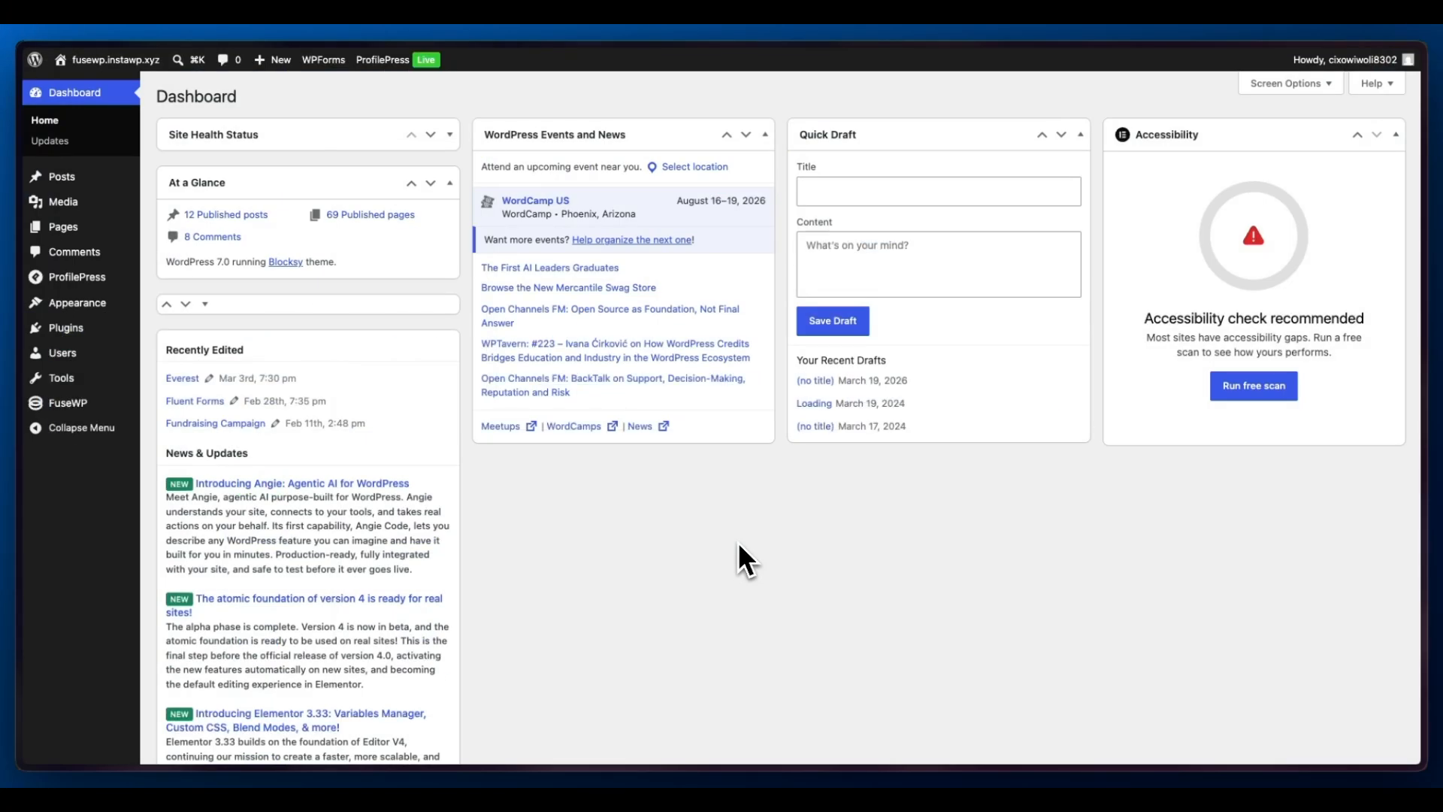
# - Create a new FuseWP user sync rule with User Roles as its source
pyautogui.moveTo(89, 400)
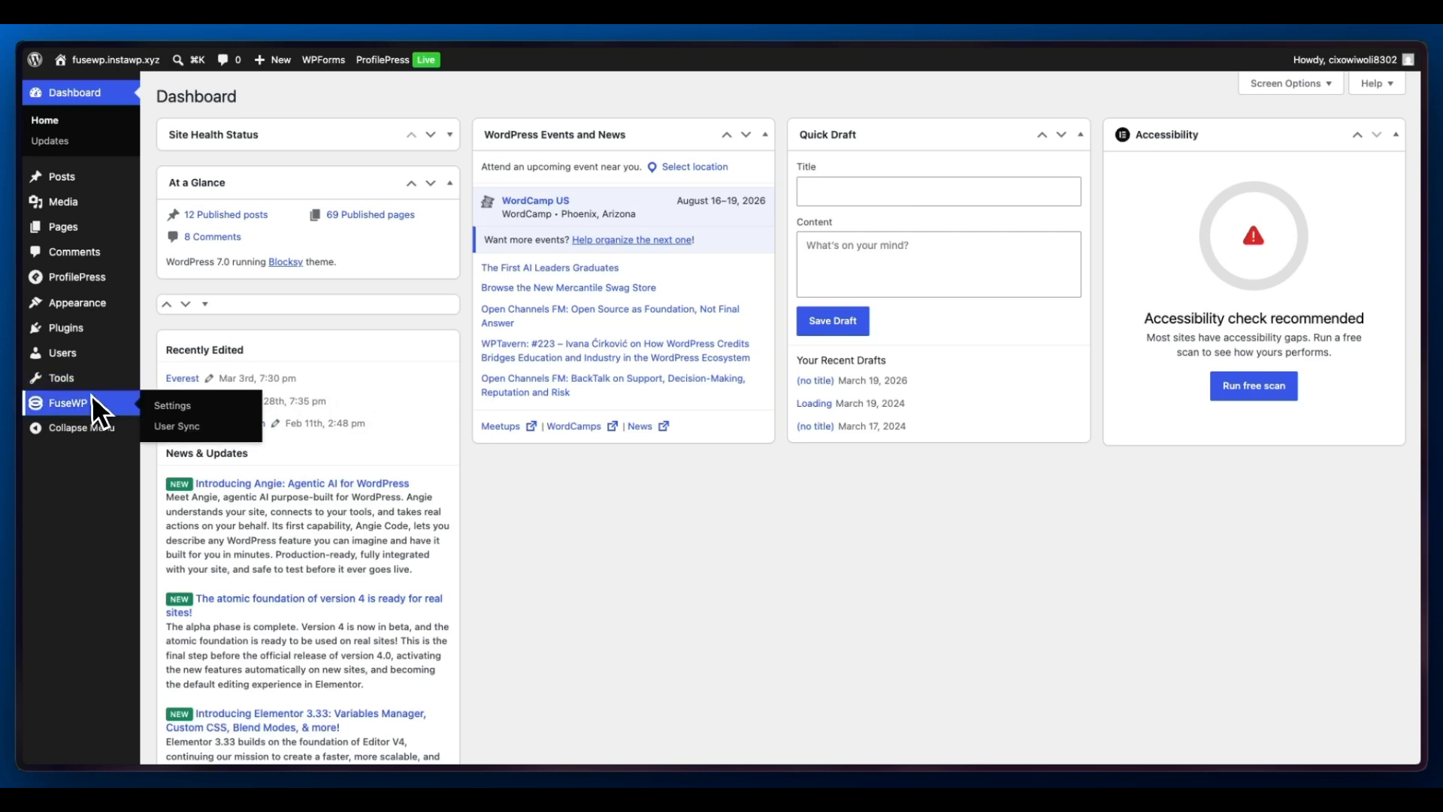
pyautogui.click(176, 426)
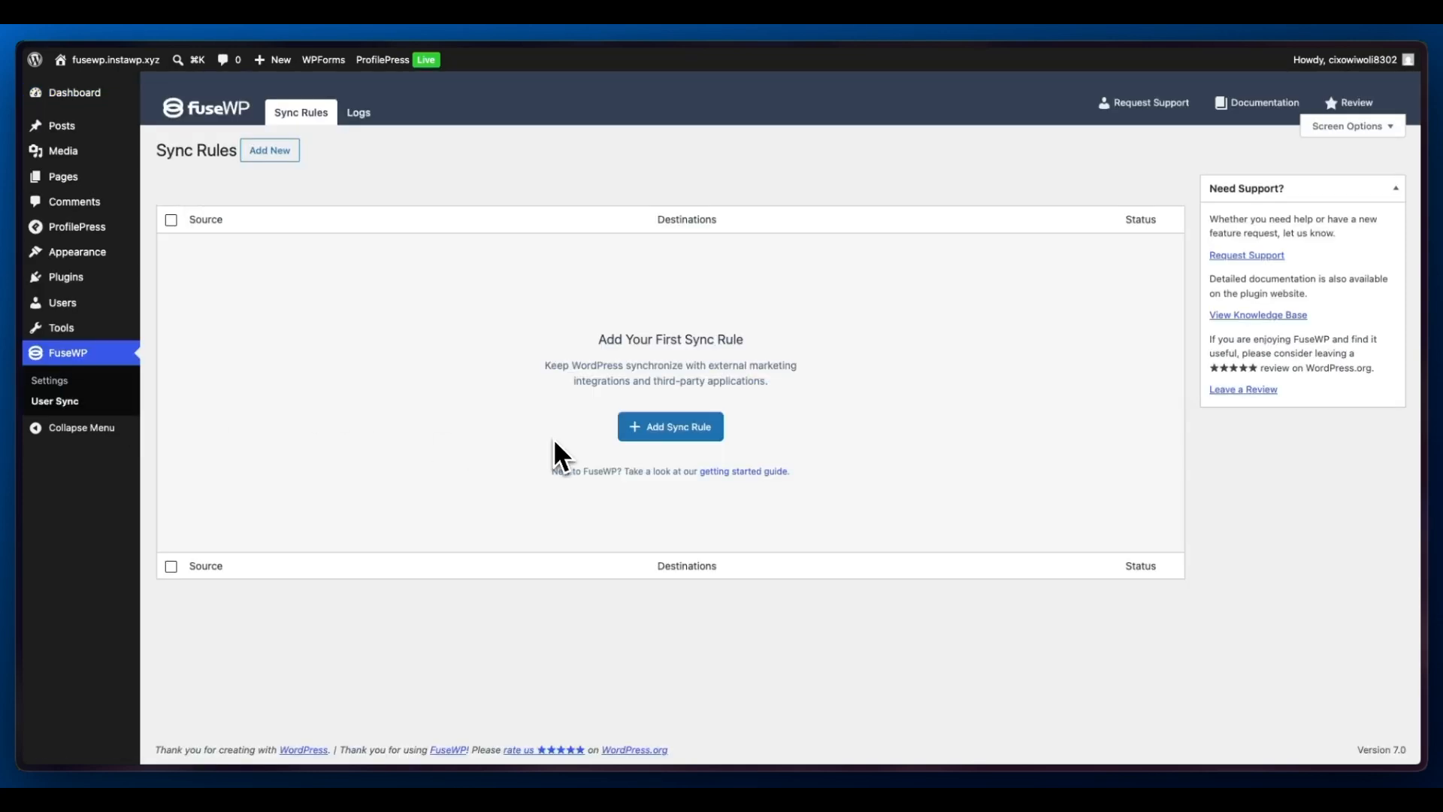
pyautogui.click(664, 443)
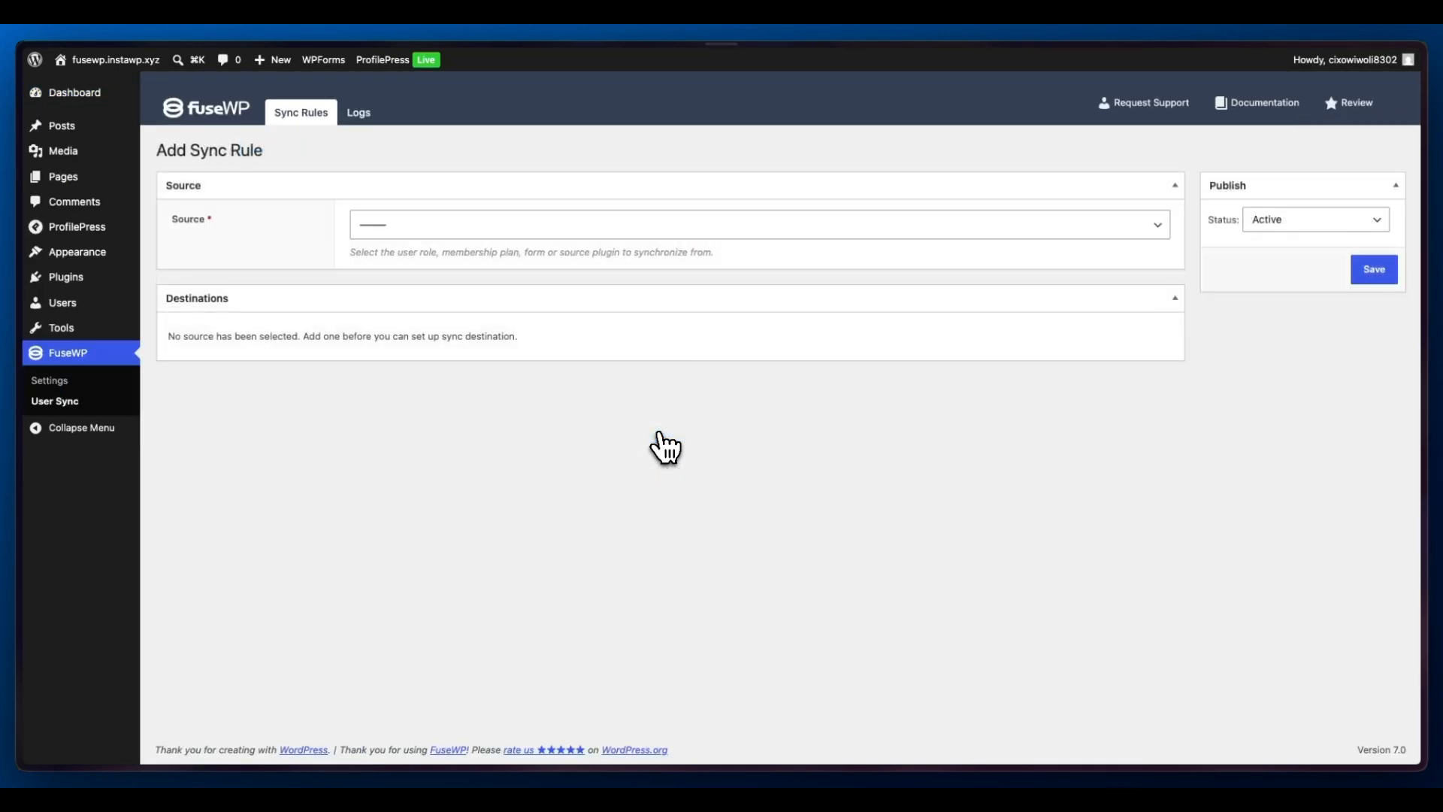
pyautogui.click(484, 225)
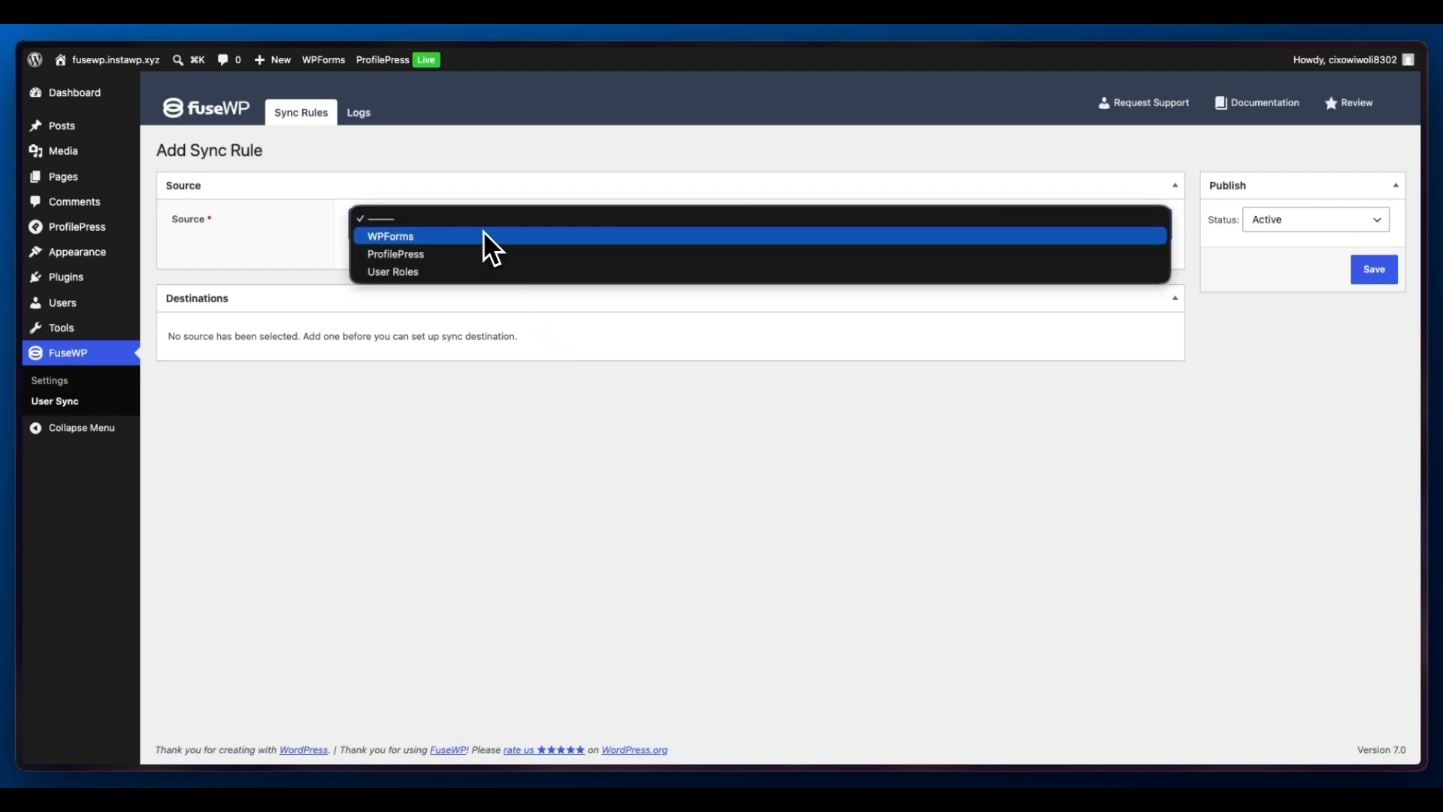
pyautogui.click(451, 272)
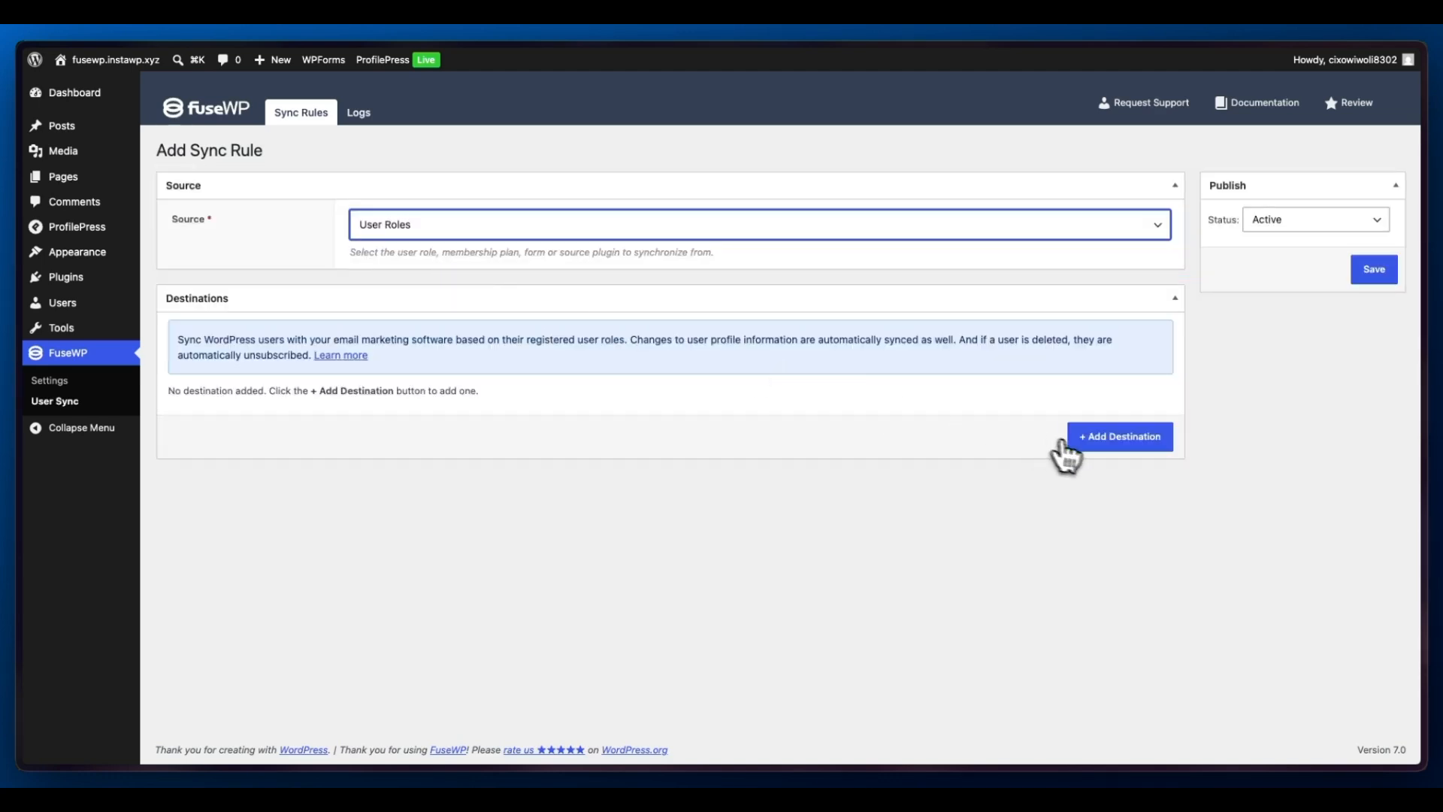
# - Add a destination for Any Roles that uses the Sendy integration and its Tutorials list
pyautogui.click(1083, 444)
pyautogui.click(842, 445)
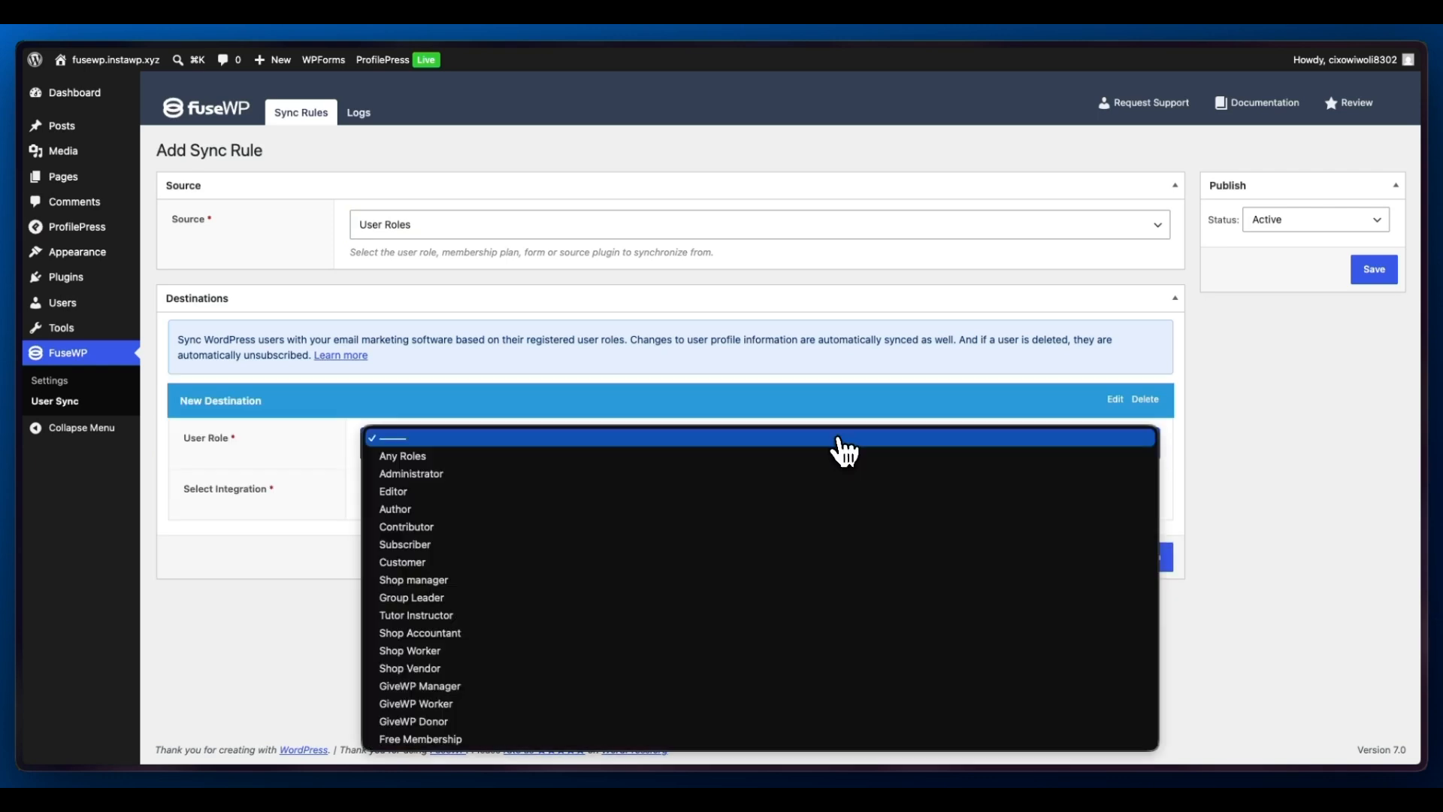
pyautogui.click(782, 457)
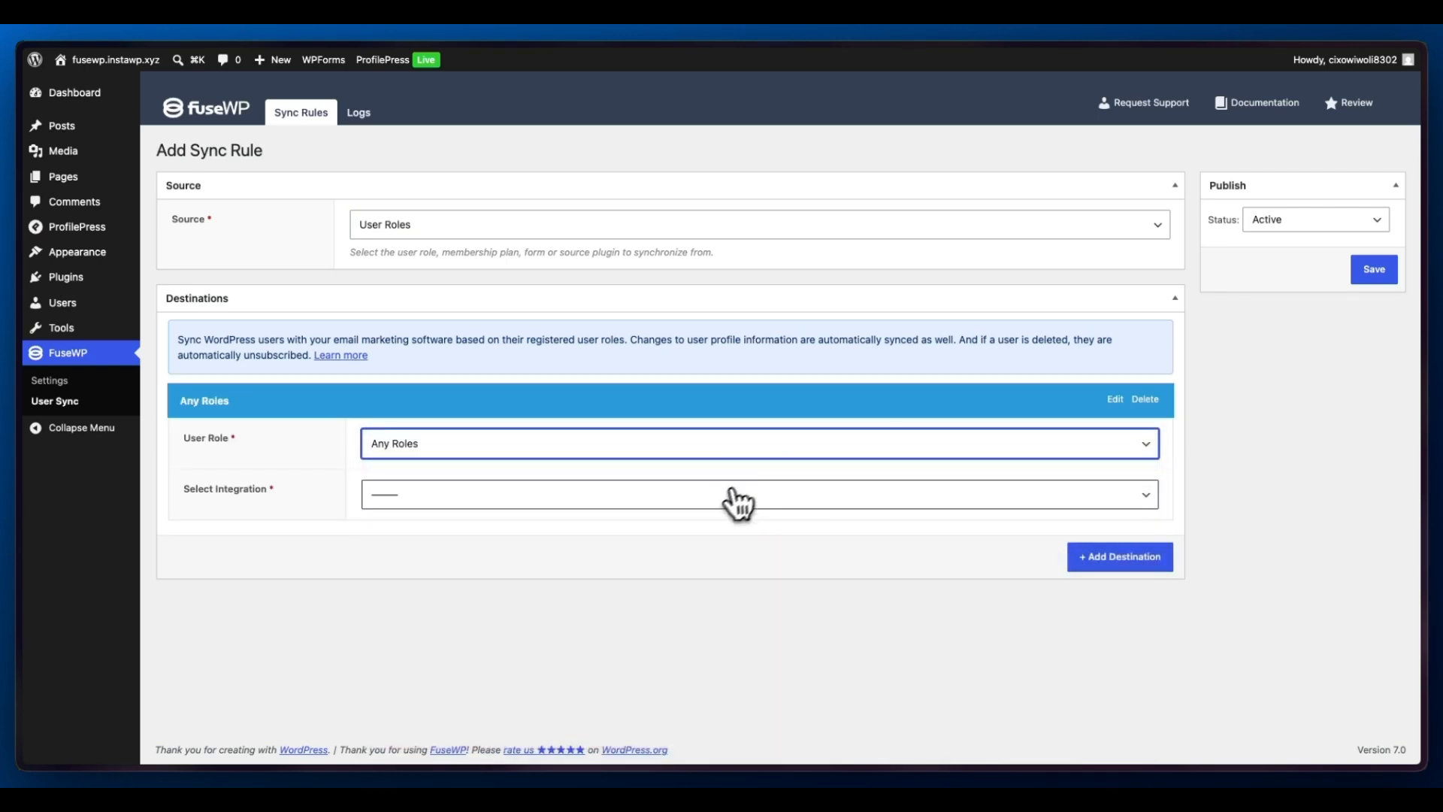
pyautogui.click(725, 492)
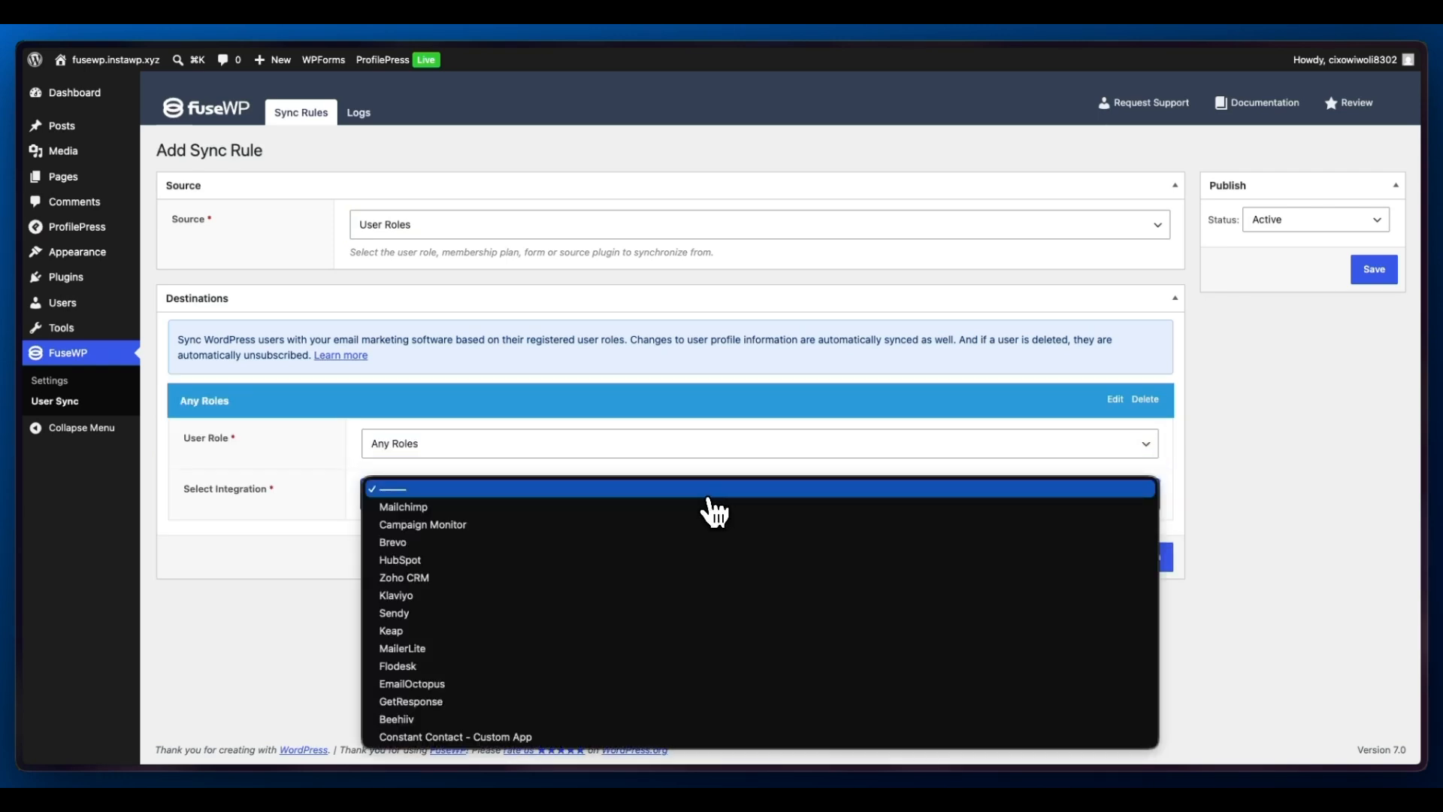
pyautogui.click(443, 615)
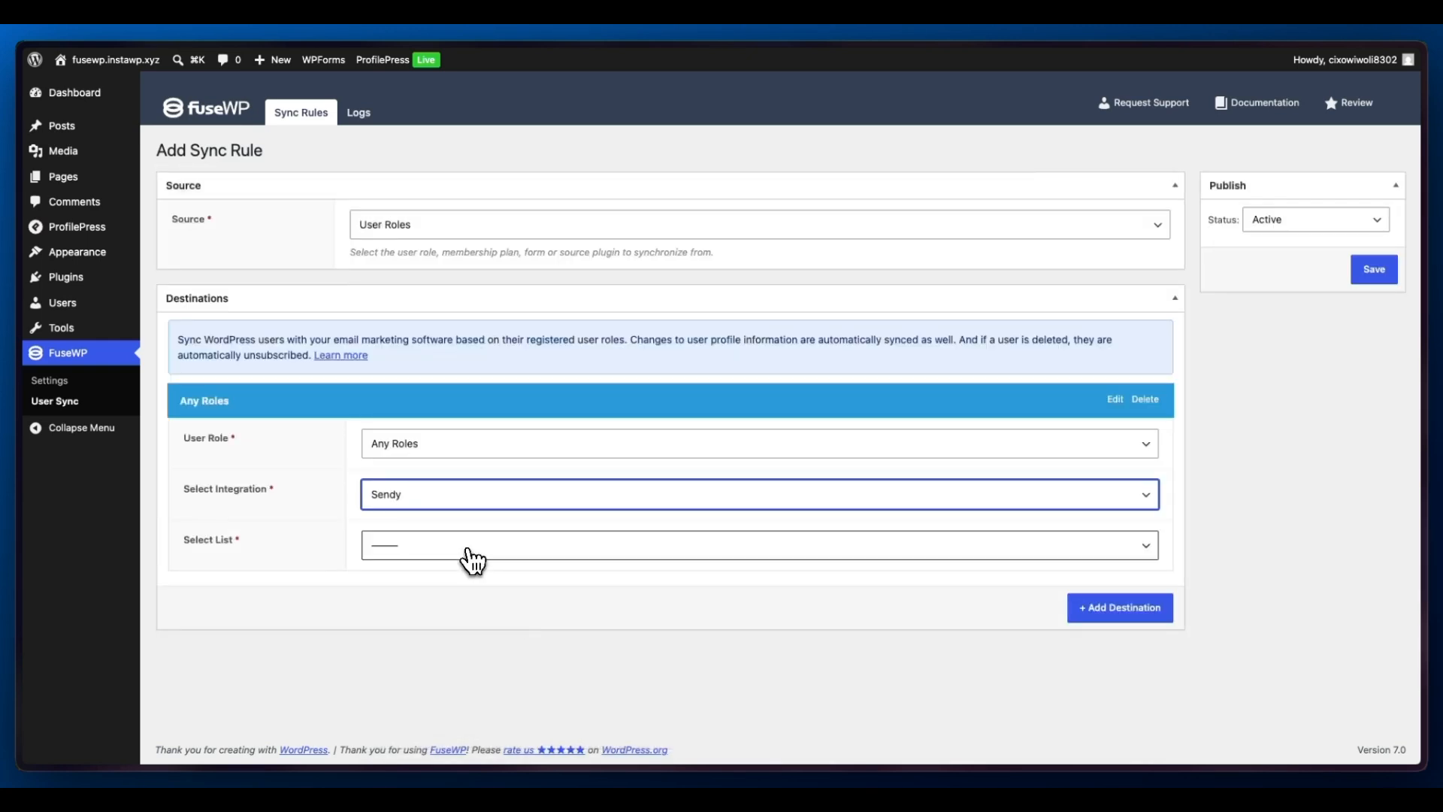
pyautogui.click(467, 549)
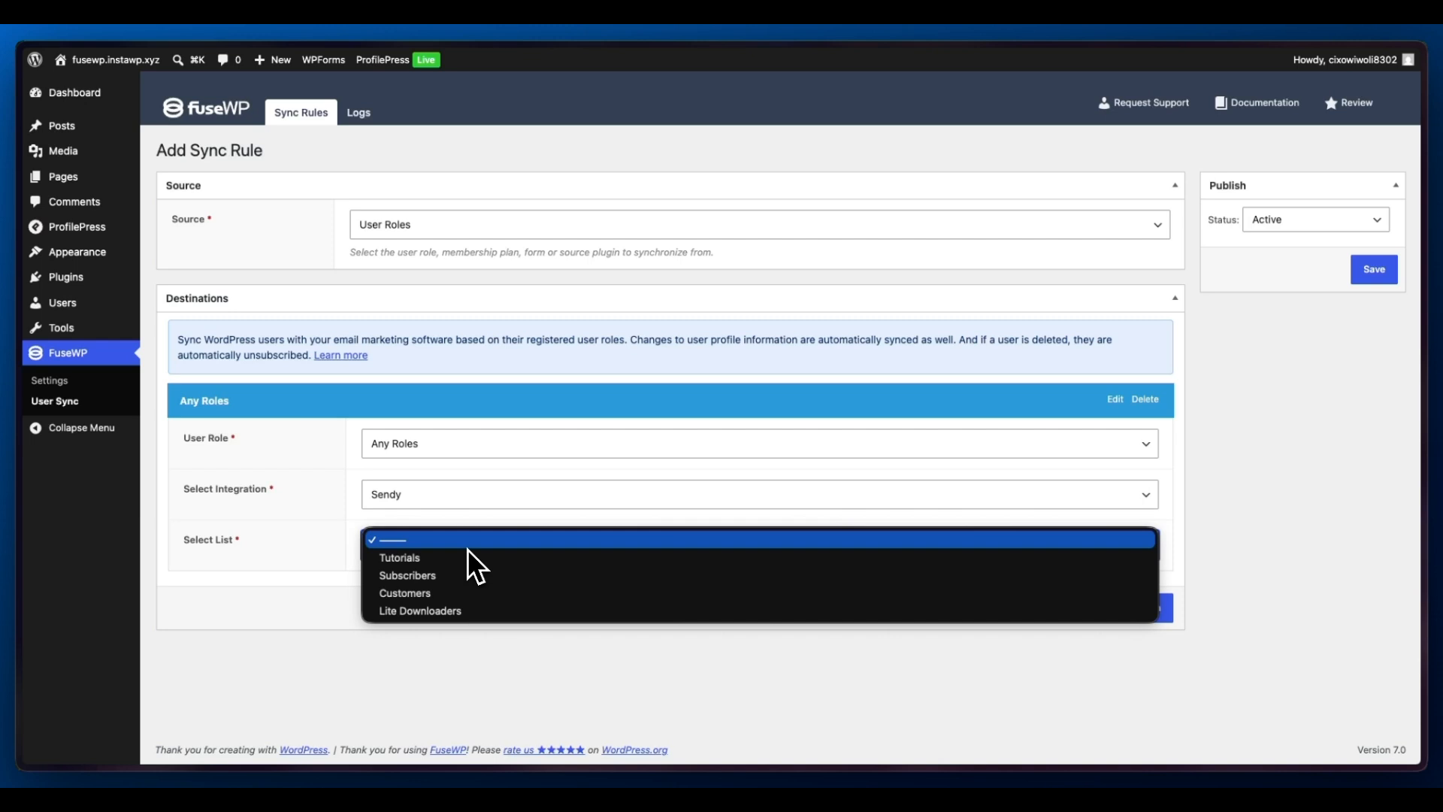
pyautogui.click(451, 561)
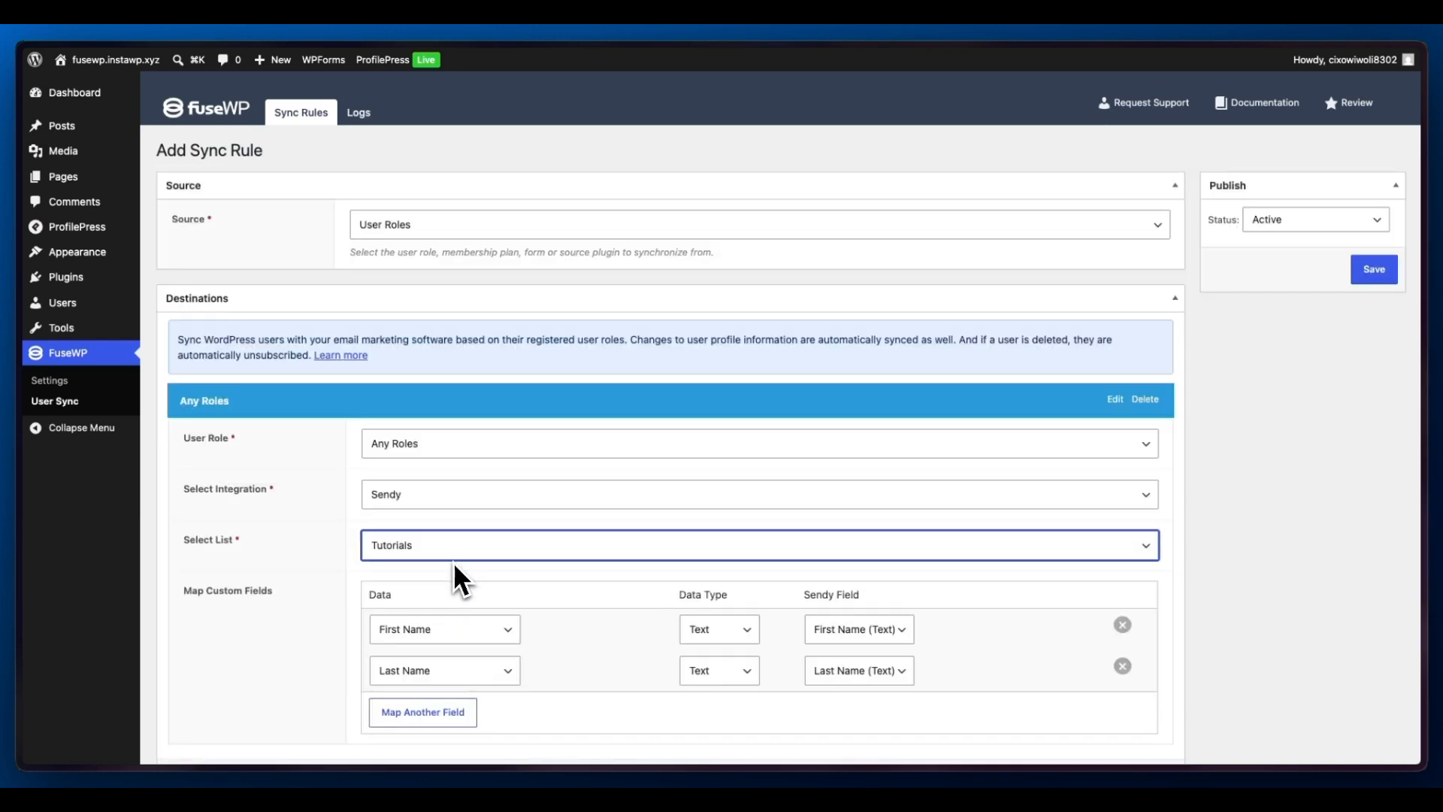
# - Examine the data options offered for the First Name row of the custom field mapping
pyautogui.scroll(-1, 481, 618)
pyautogui.scroll(-1, 481, 618)
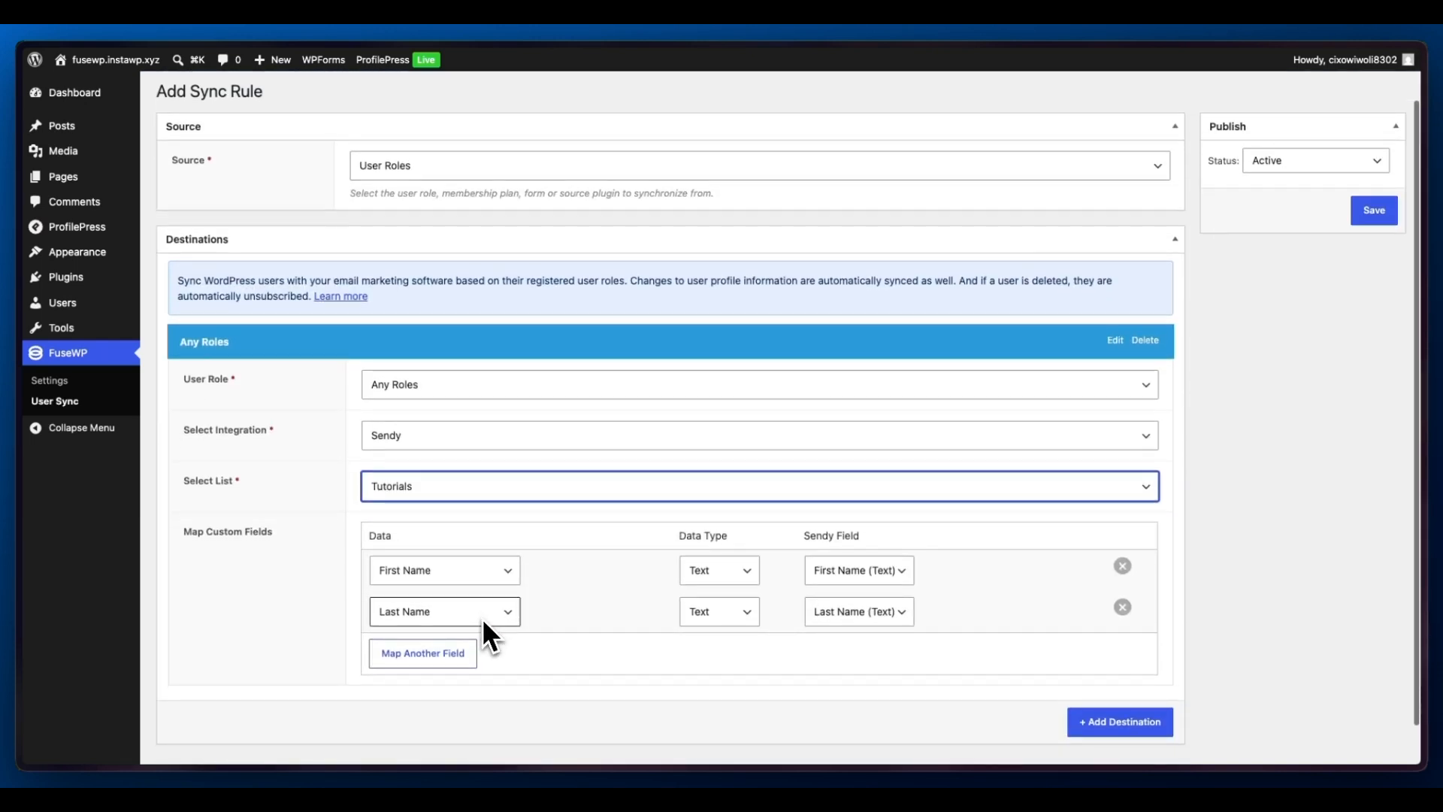
pyautogui.click(492, 575)
pyautogui.click(560, 596)
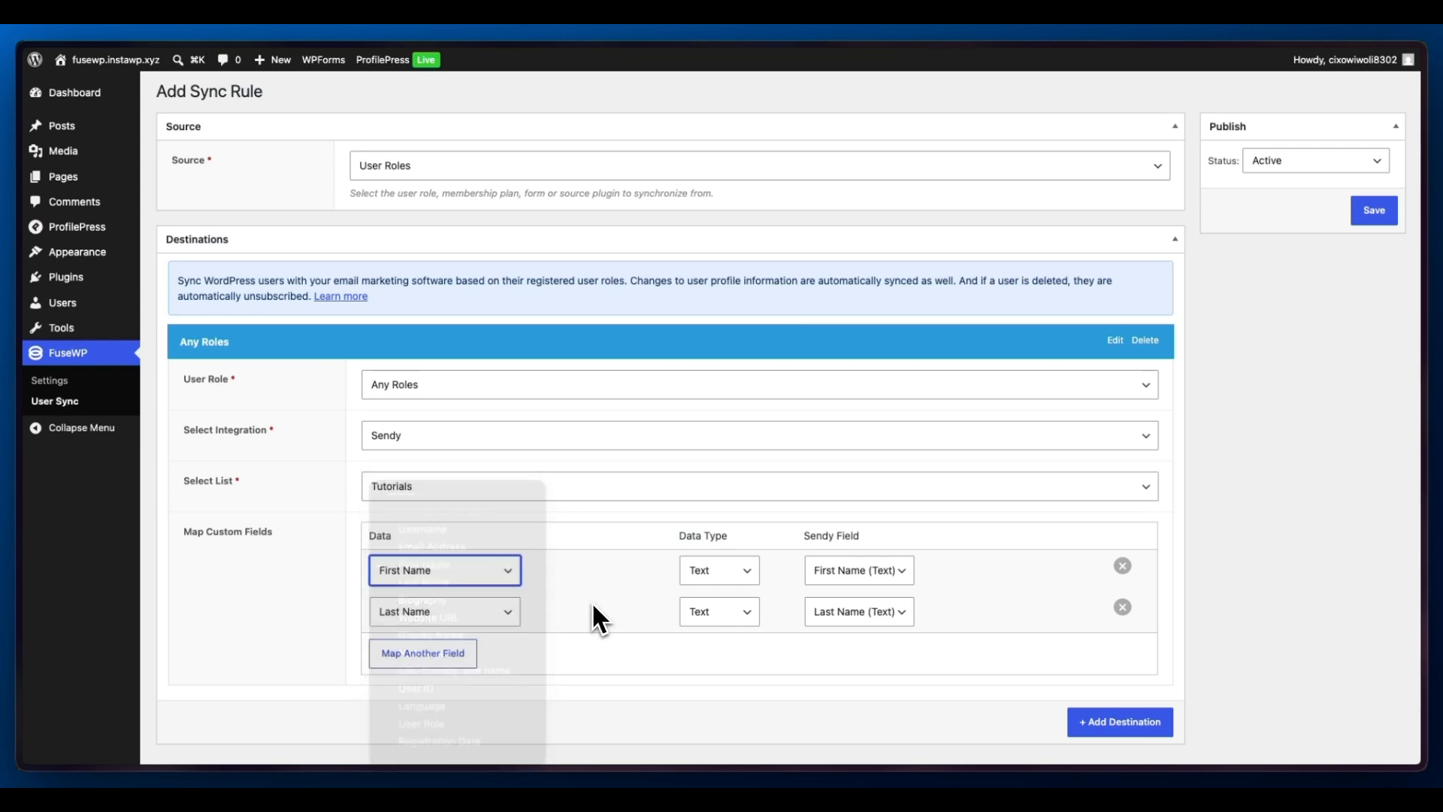
# - Examine the data types and the Sendy fields offered for the First Name row of the custom field mapping
pyautogui.click(711, 578)
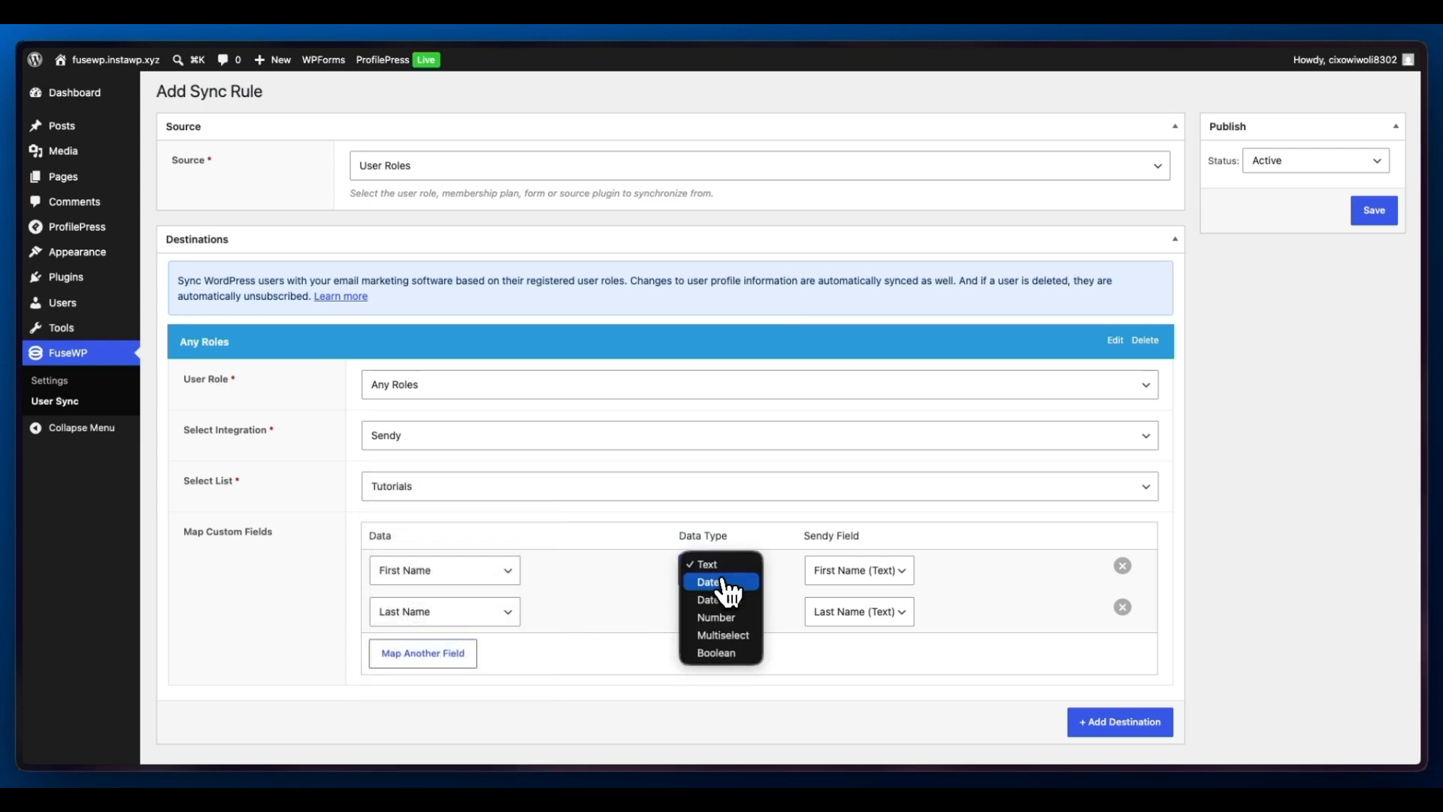
pyautogui.click(790, 580)
pyautogui.click(838, 579)
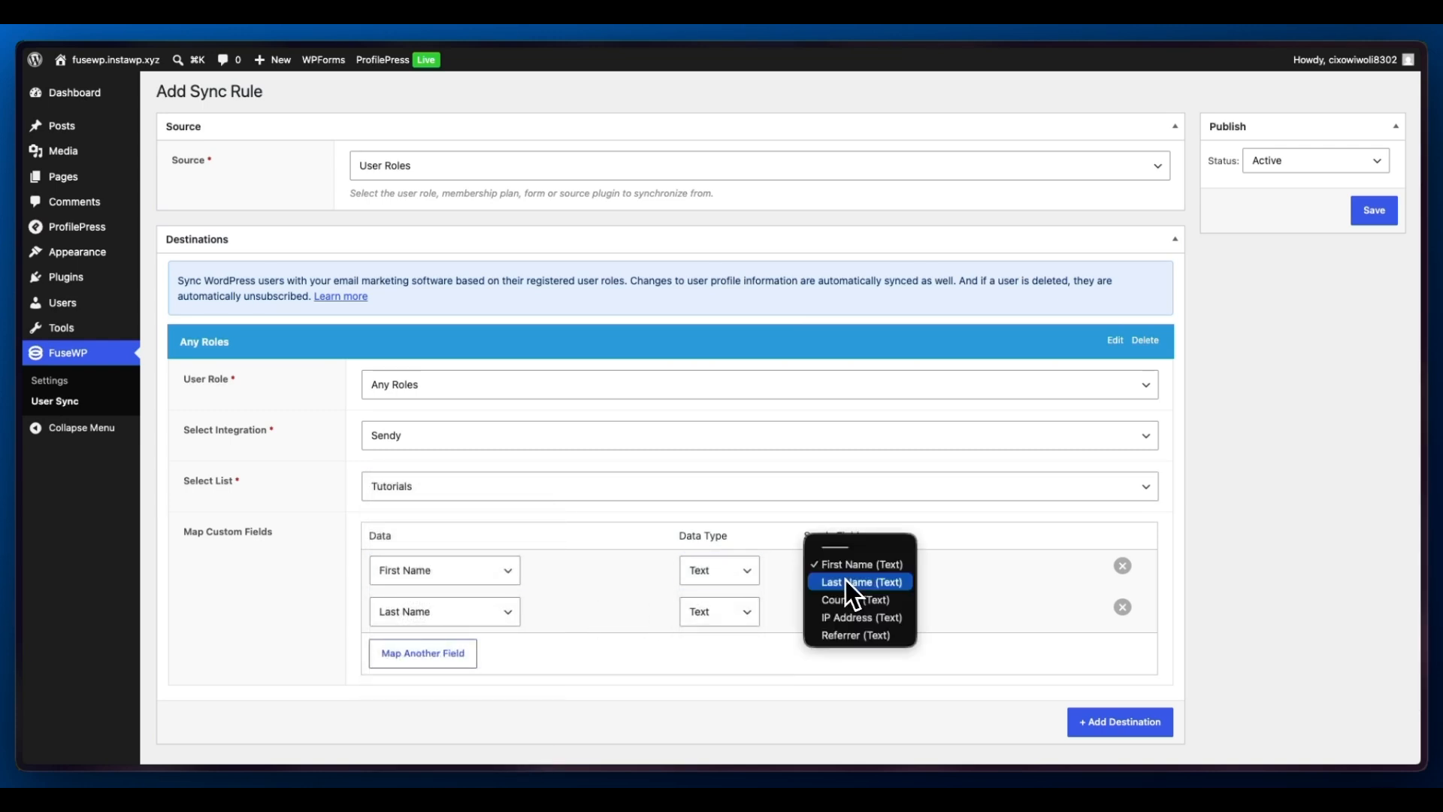
pyautogui.click(999, 597)
# - Try out an extra blank field mapping row, remove it again, and save the User Roles sync rule
pyautogui.click(467, 660)
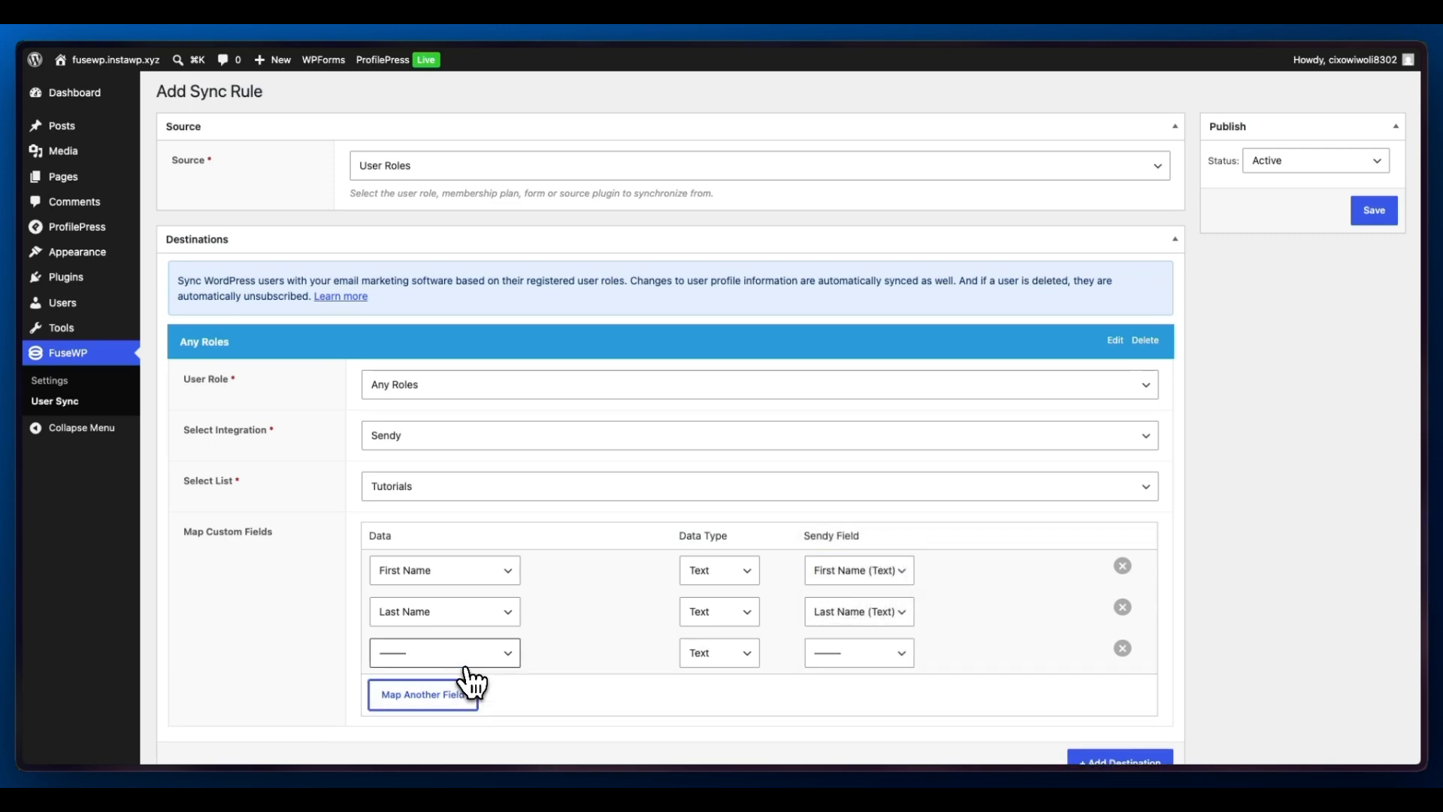
pyautogui.click(1123, 648)
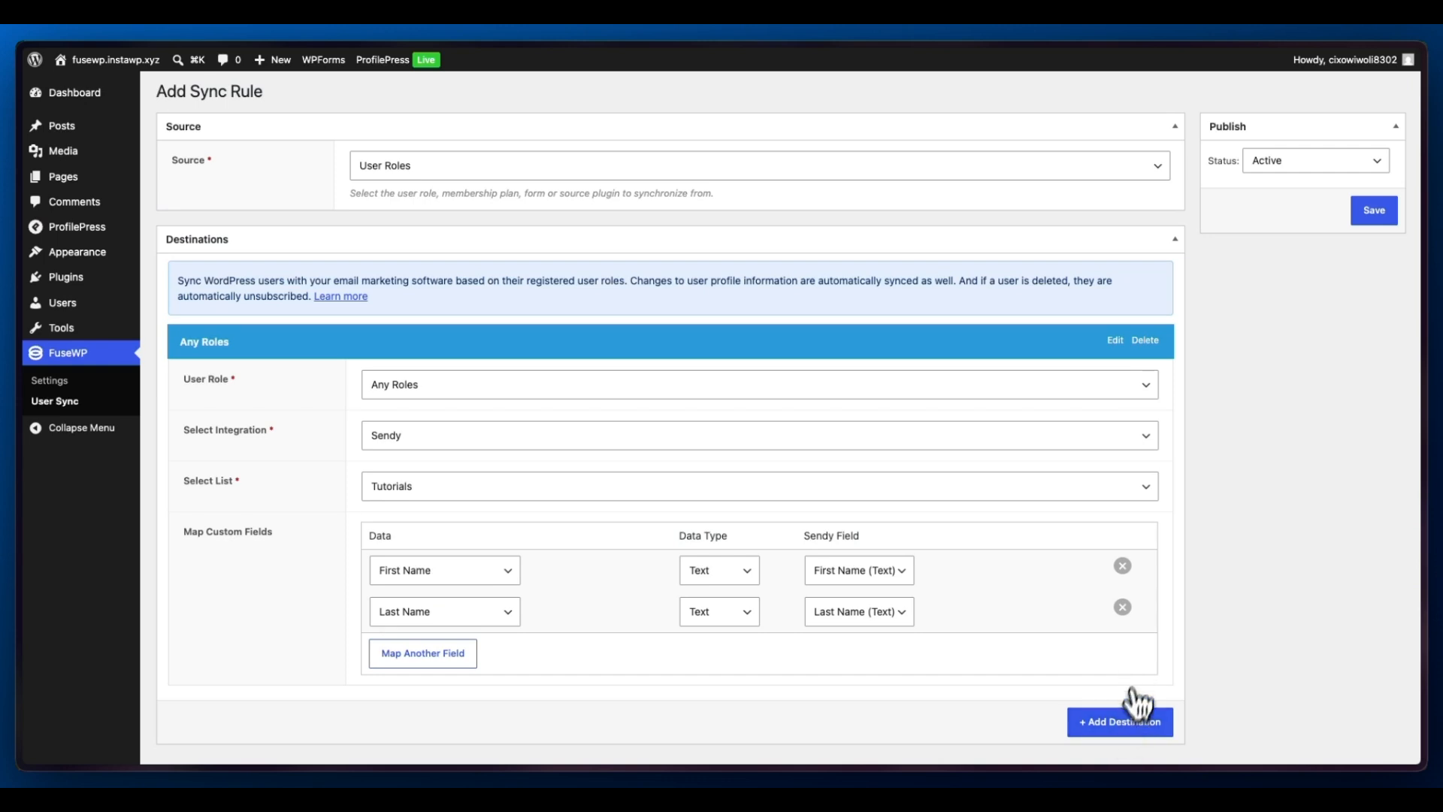
pyautogui.click(1374, 220)
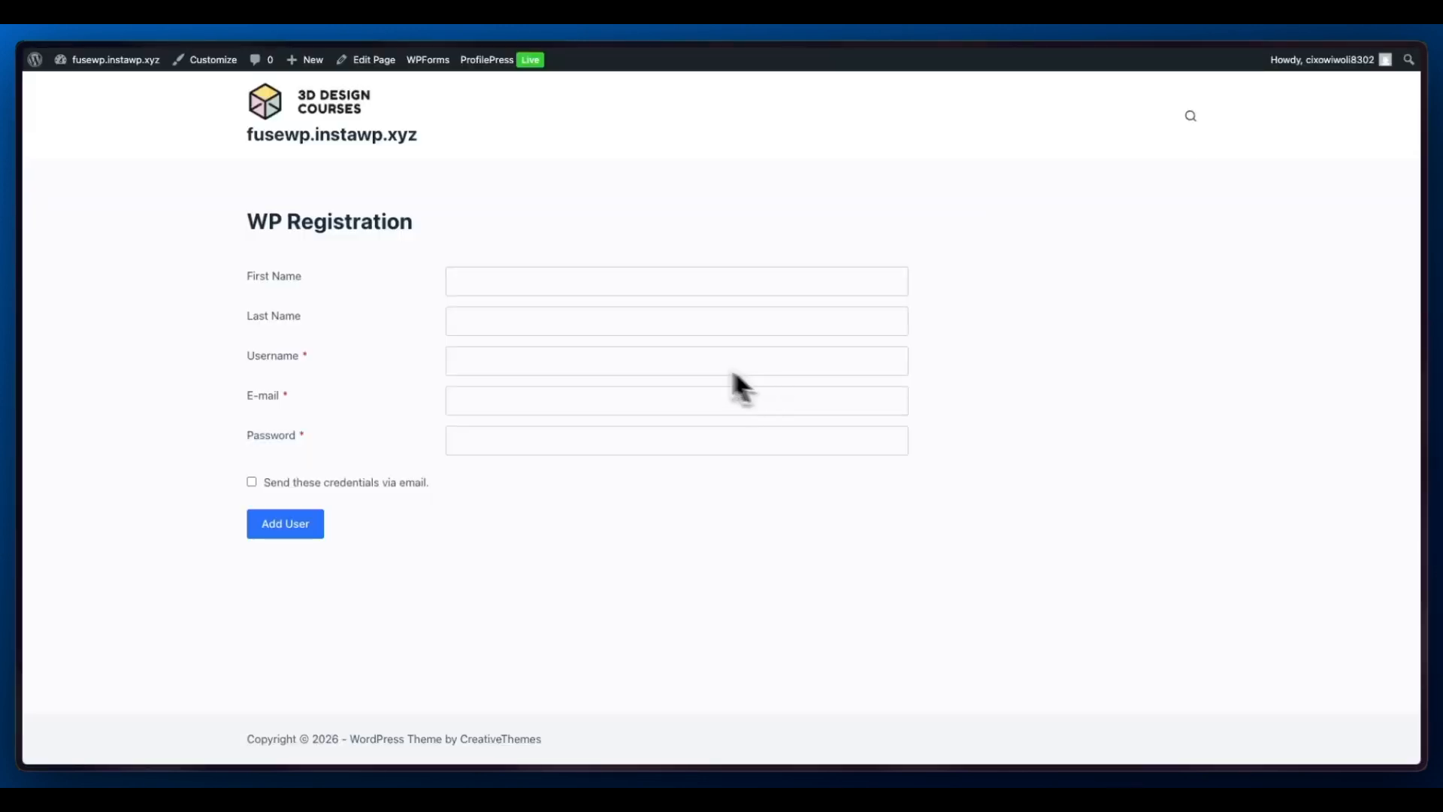
# - Fill in the WP Registration form with a test user's first name, last name, username, e-mail and password, and add the user
pyautogui.click(531, 286)
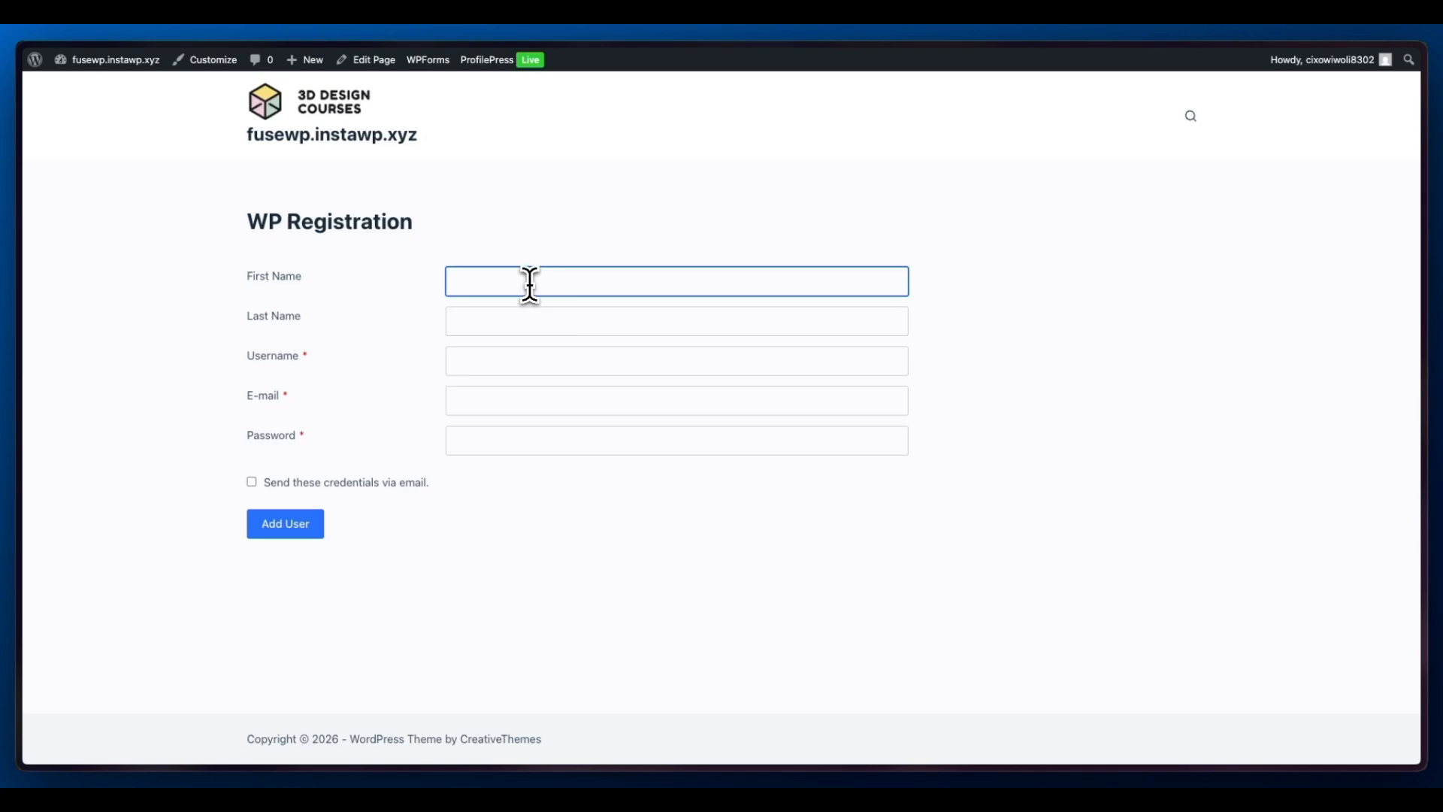
pyautogui.write('S')
pyautogui.write('am')
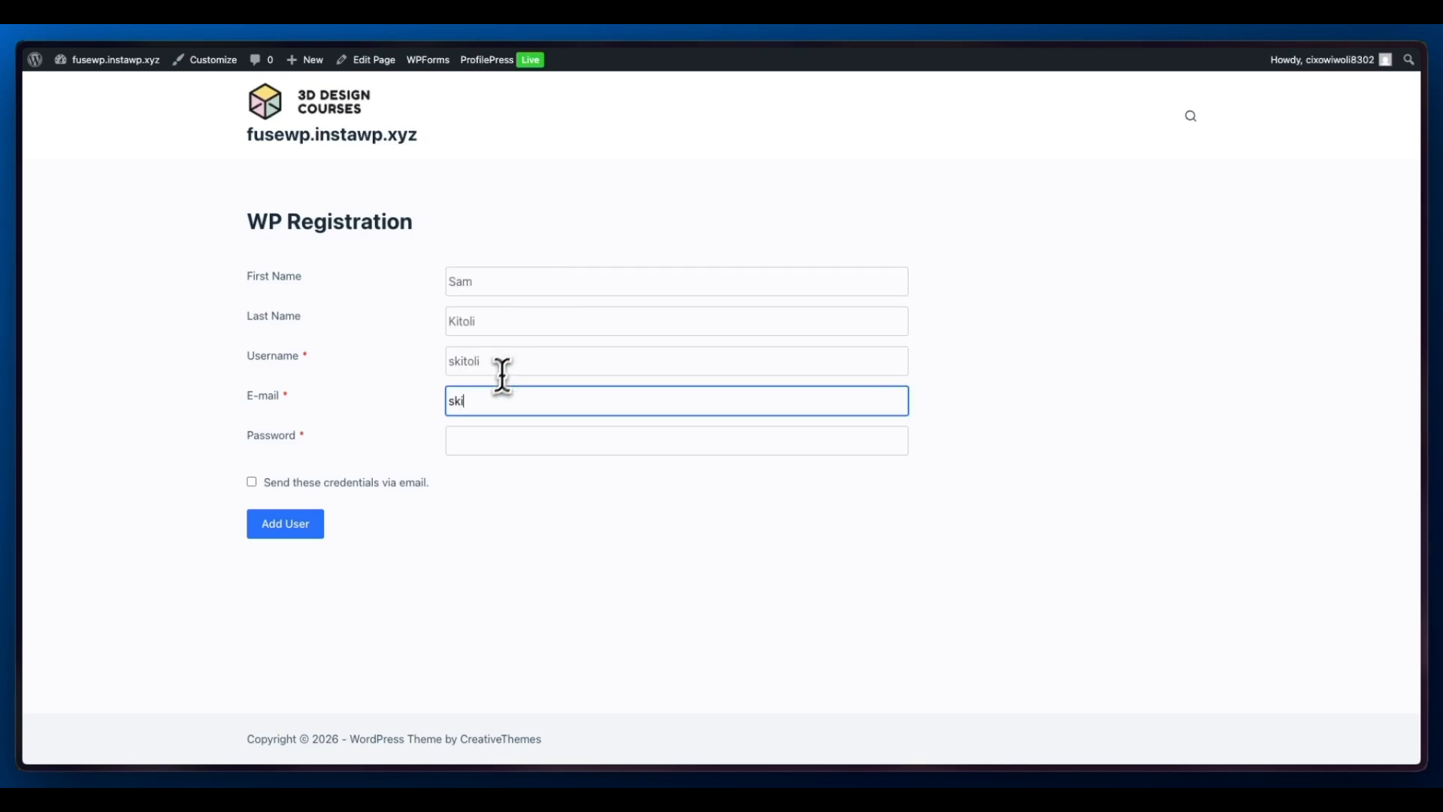
pyautogui.write('toli')
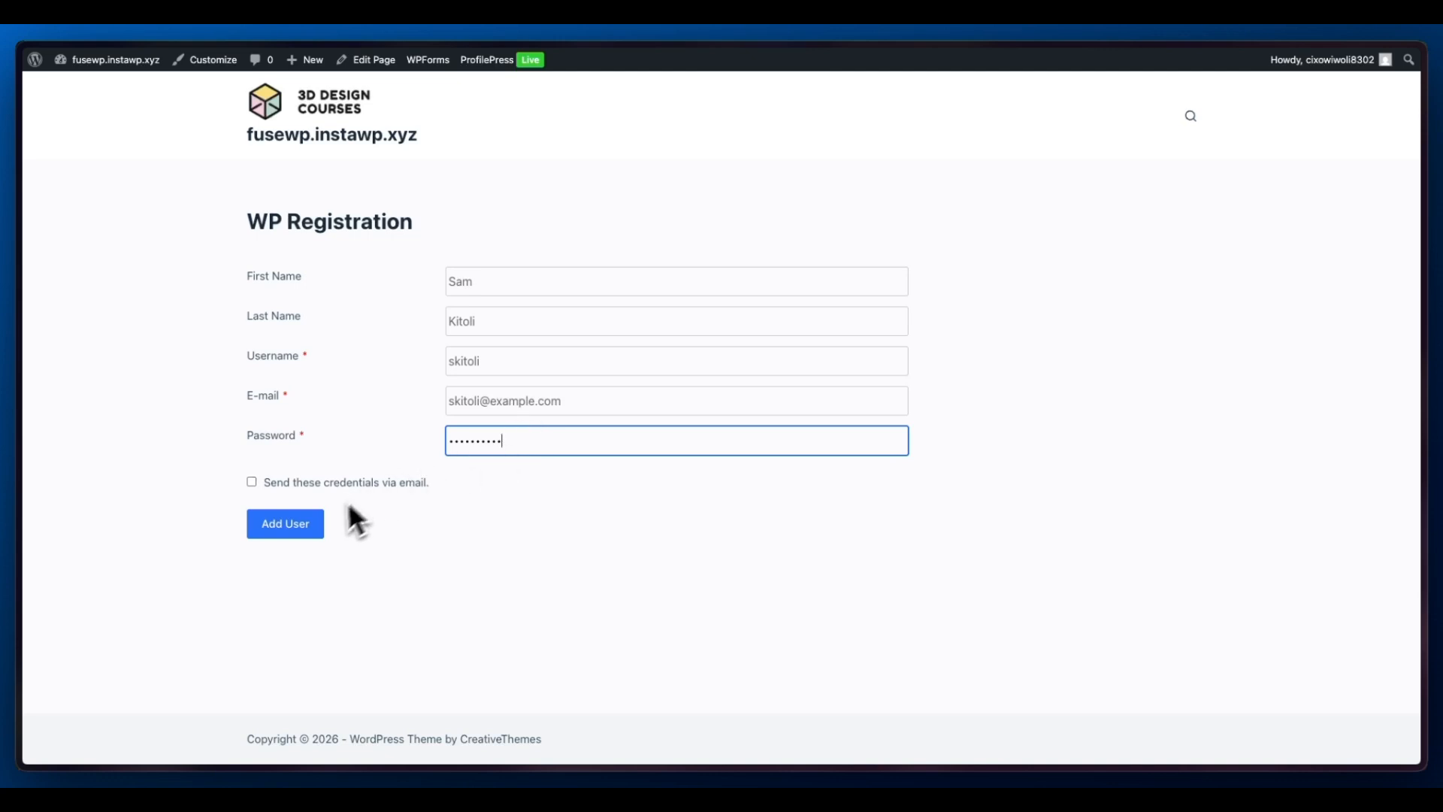
pyautogui.click(322, 523)
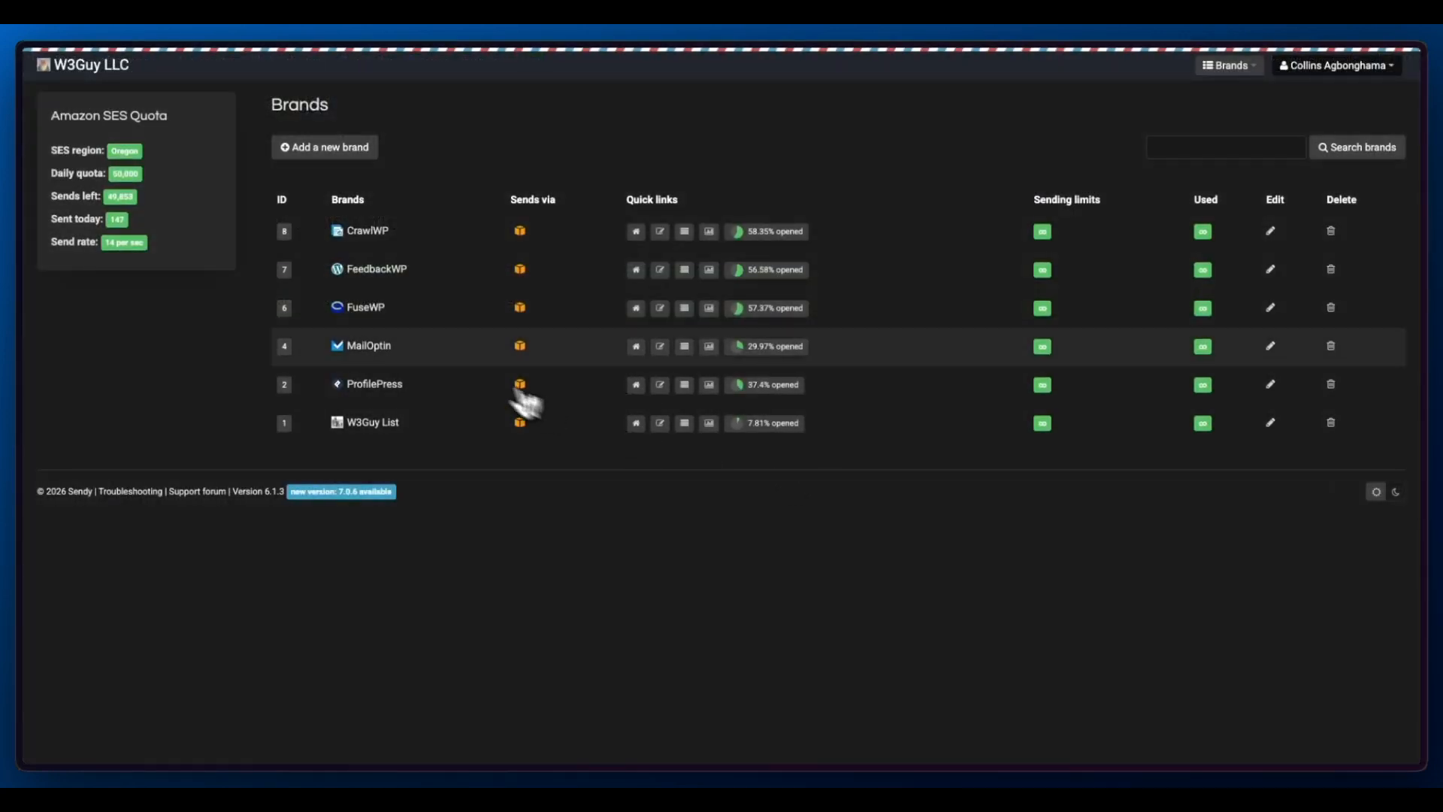
# - In Sendy, open the Tutorials subscriber list of the FuseWP brand to check for the newly registered user
pyautogui.click(382, 310)
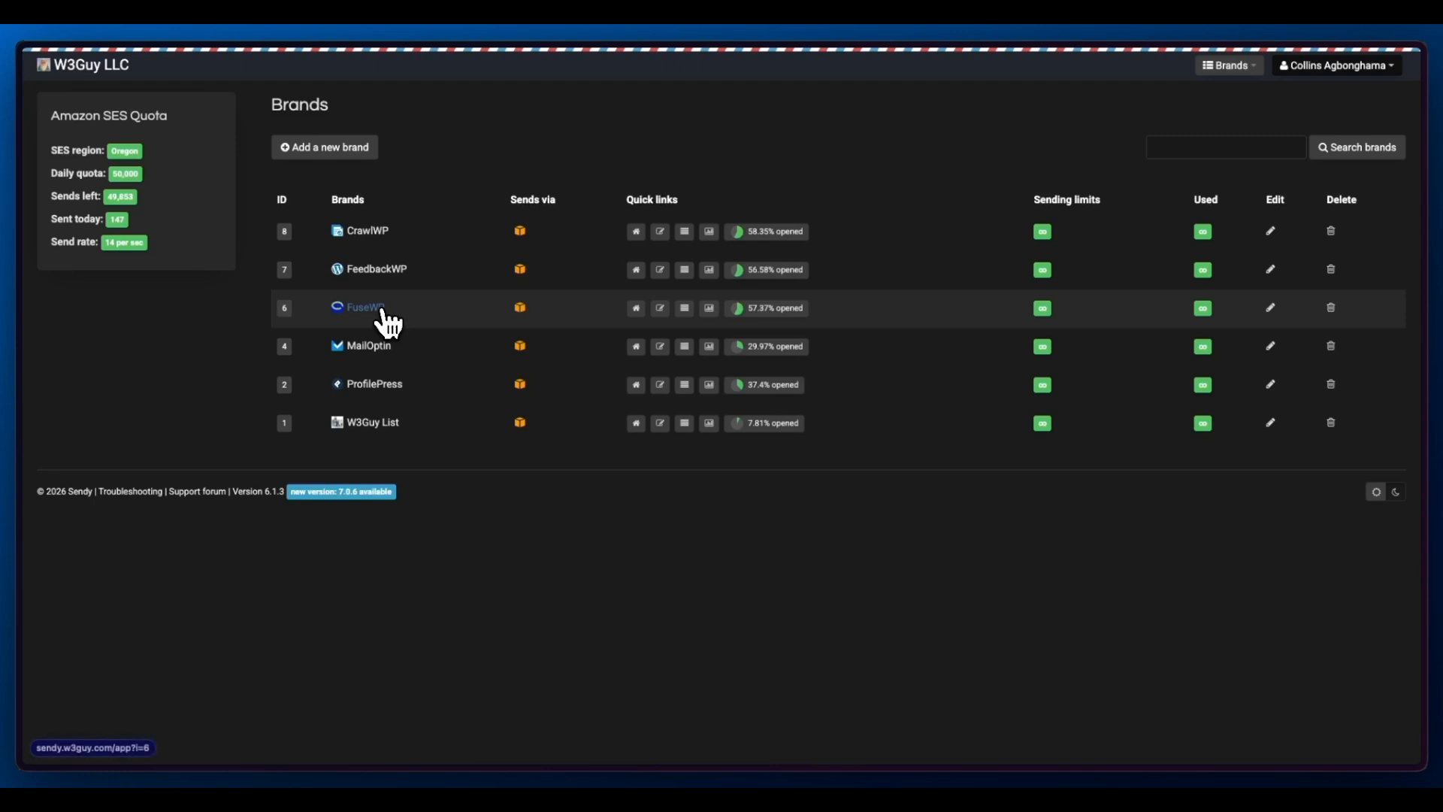
pyautogui.click(105, 253)
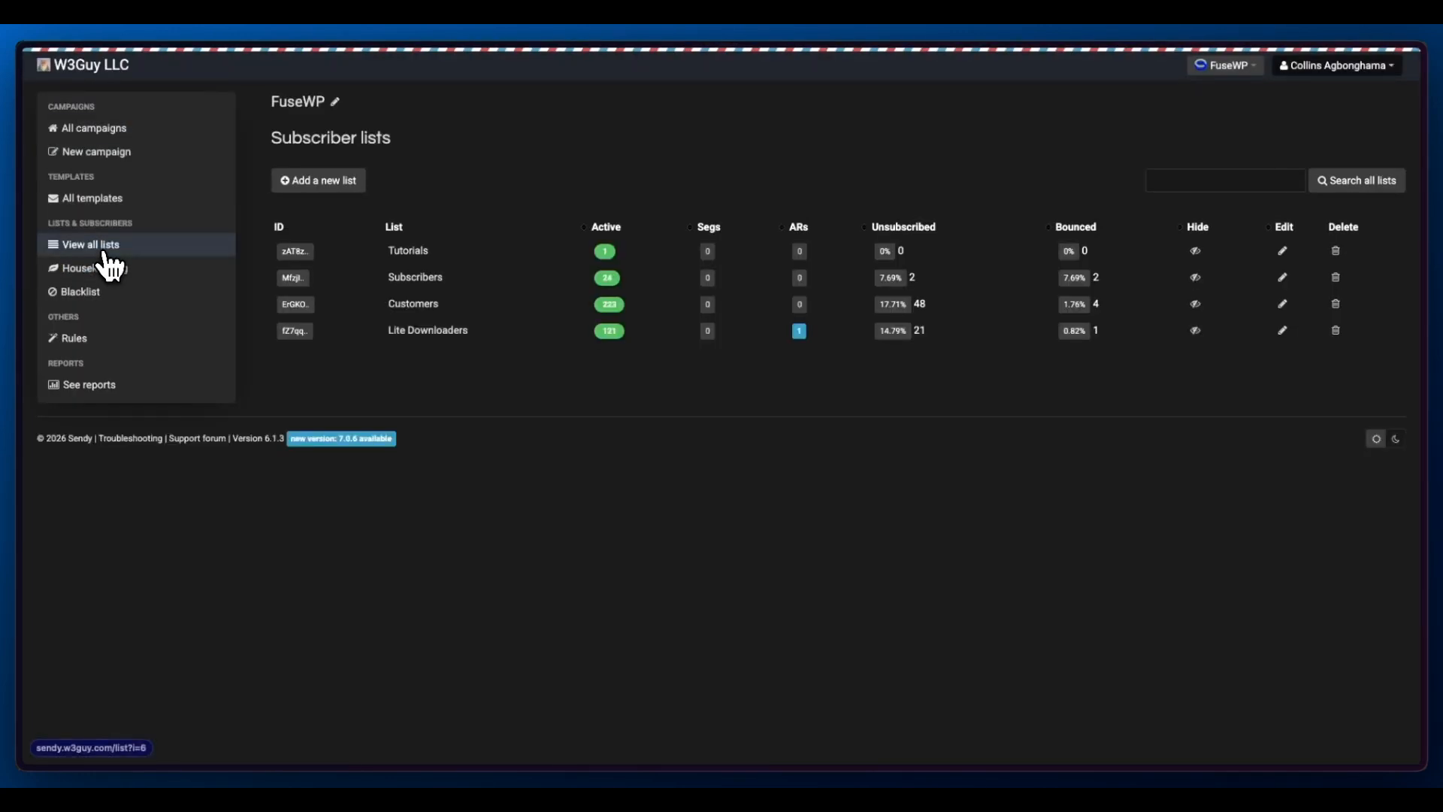
pyautogui.click(408, 259)
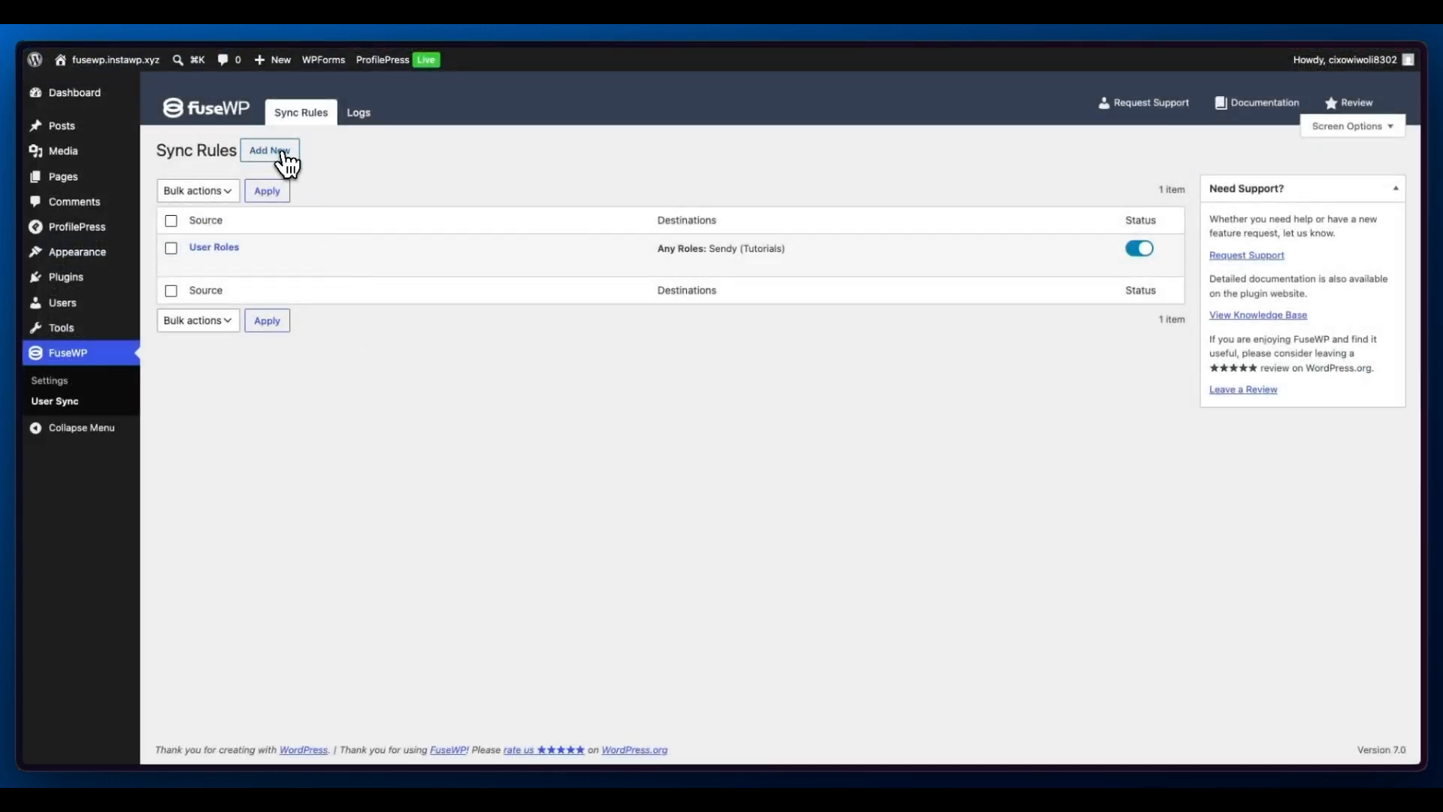
# - Back in the FuseWP sync rules in WordPress, create a new rule with WPForms as source and Newsletter Signup Form as source item
pyautogui.click(284, 153)
pyautogui.click(383, 230)
pyautogui.click(398, 239)
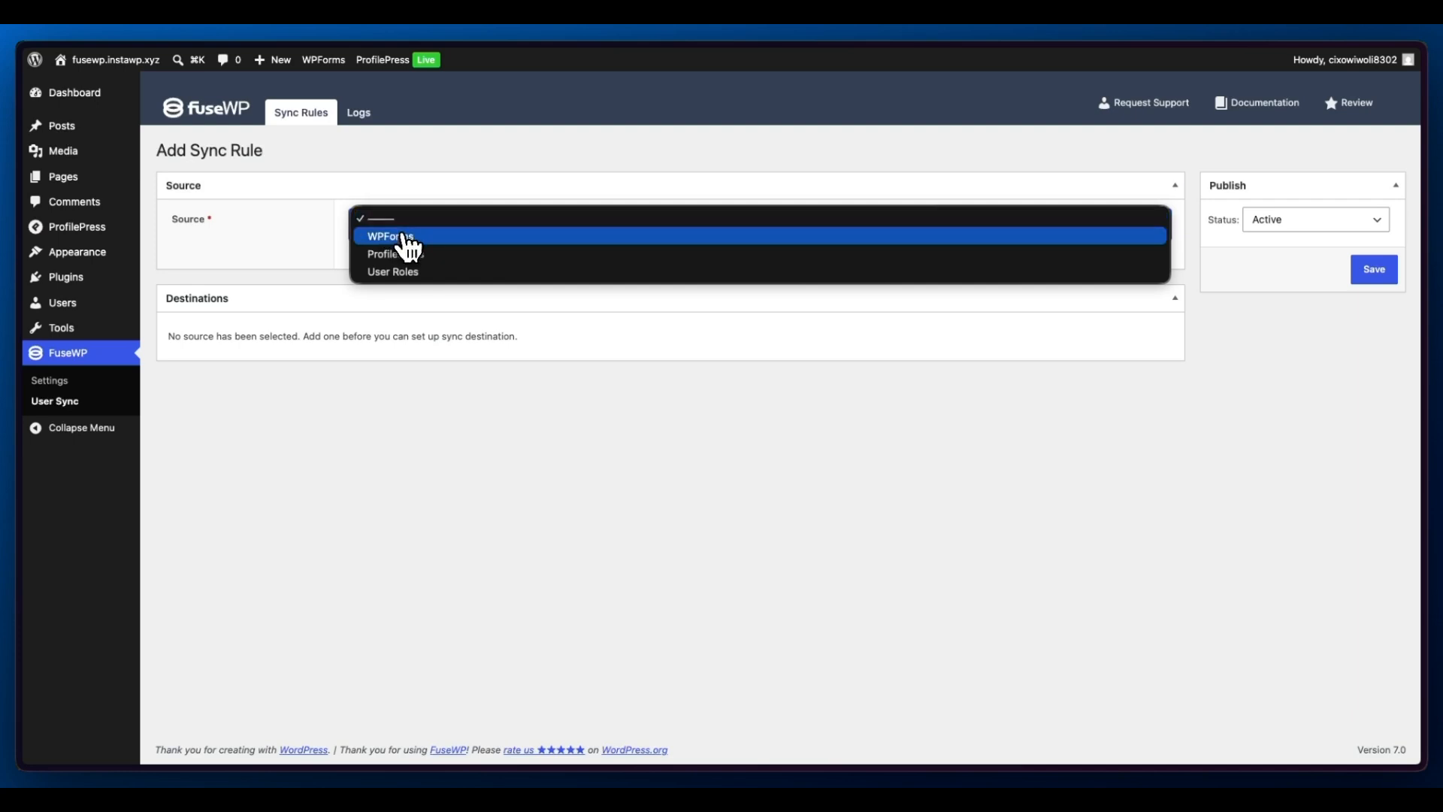
pyautogui.click(428, 297)
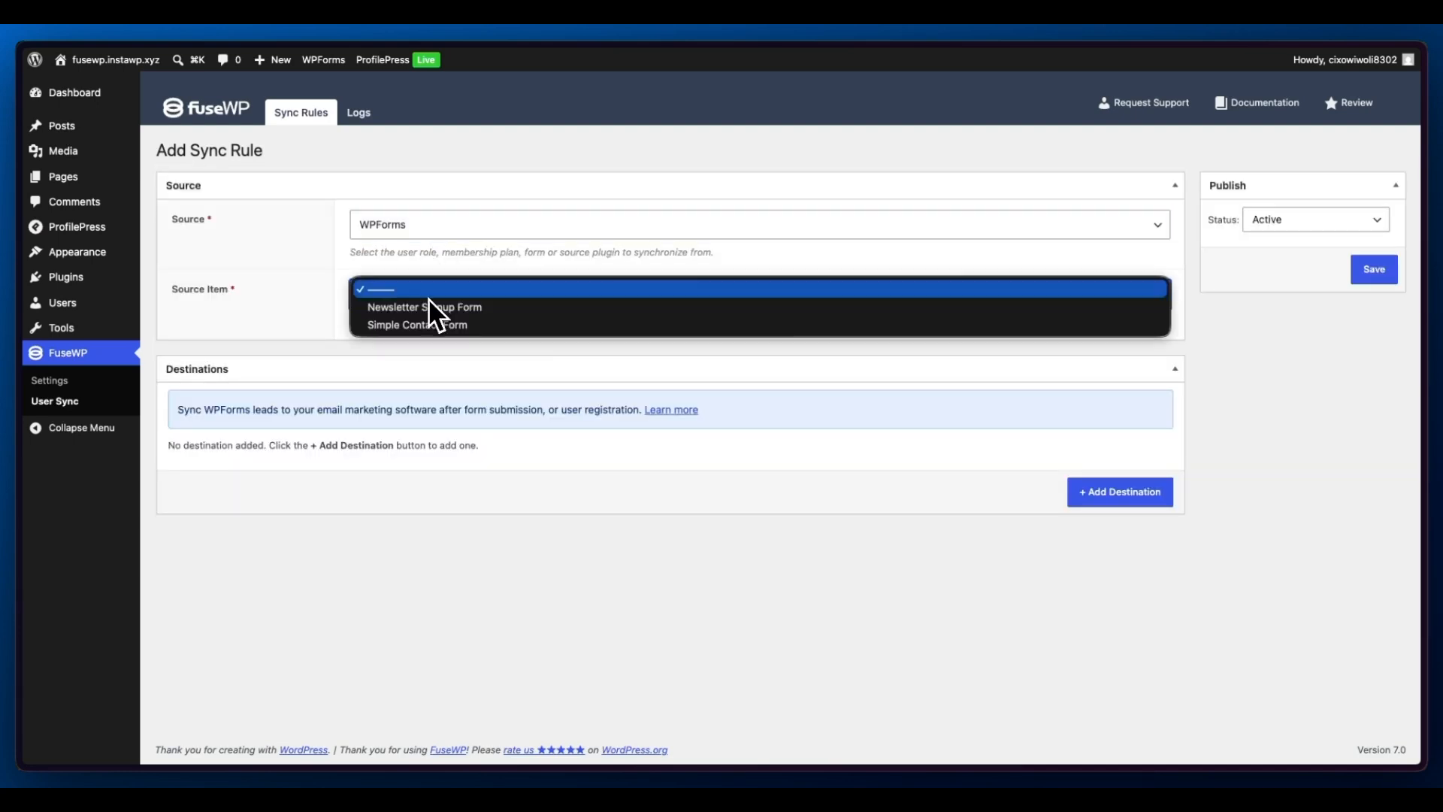
pyautogui.click(448, 308)
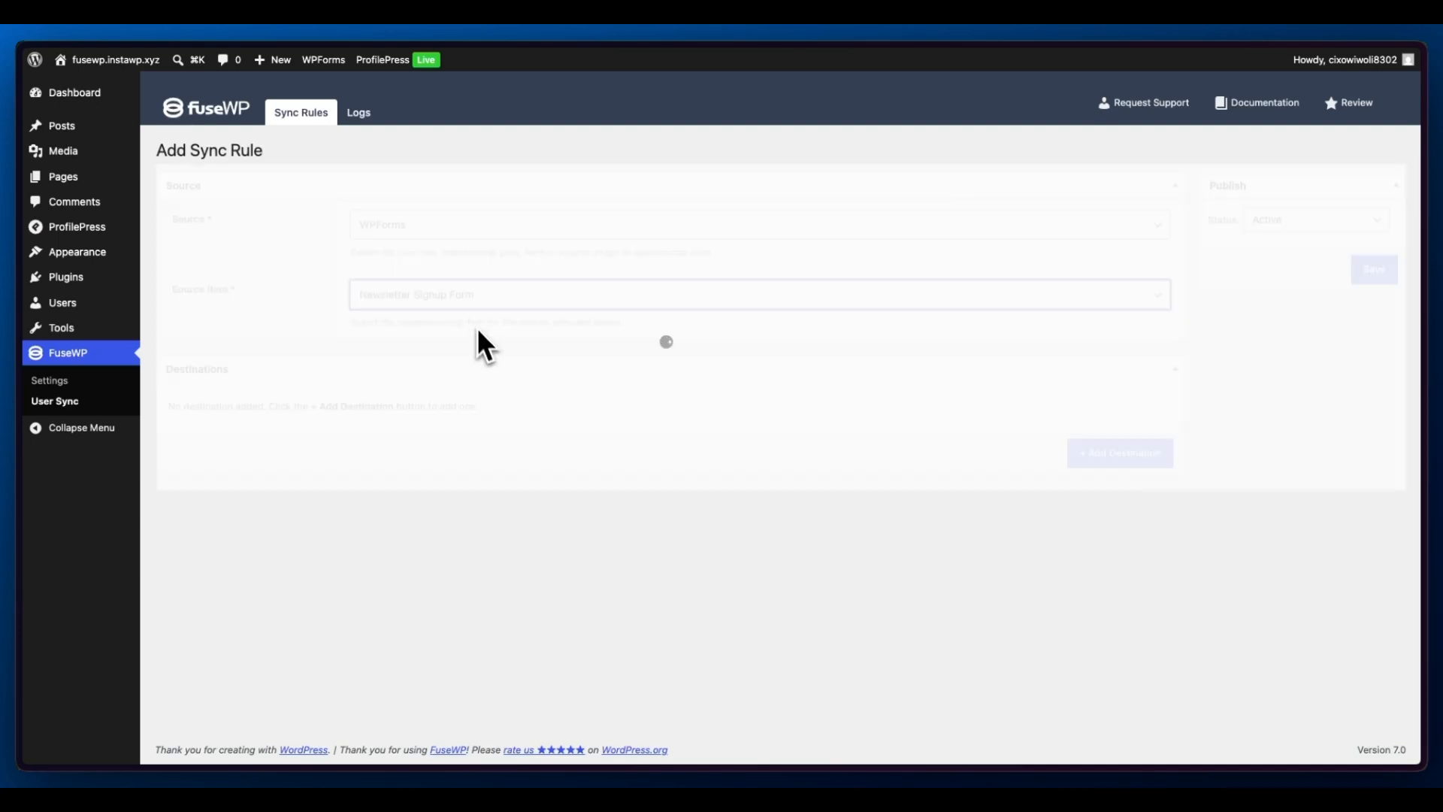
# - Add a destination for the After Form Submission event that uses the Sendy integration and its Tutorials list
pyautogui.click(1080, 494)
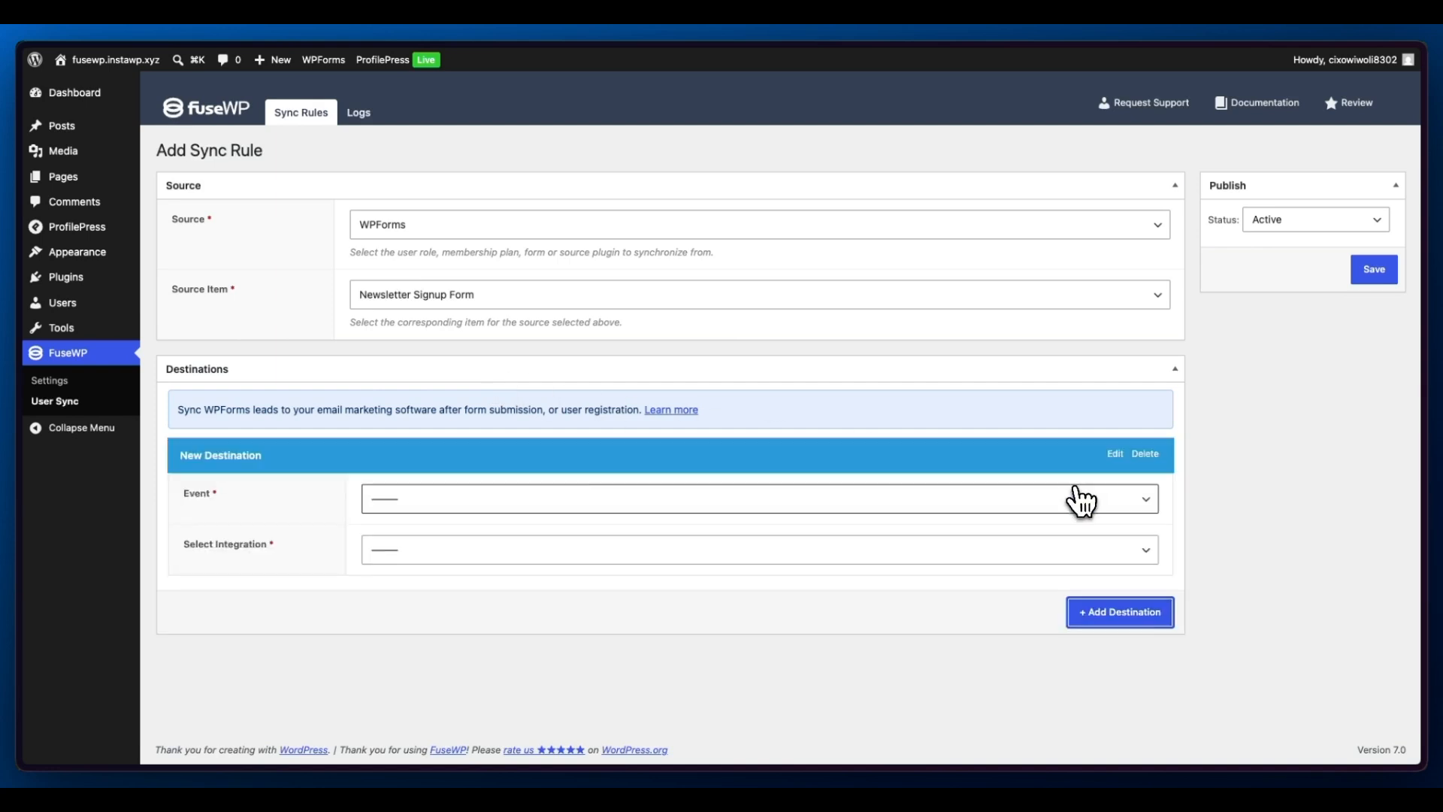
pyautogui.click(774, 509)
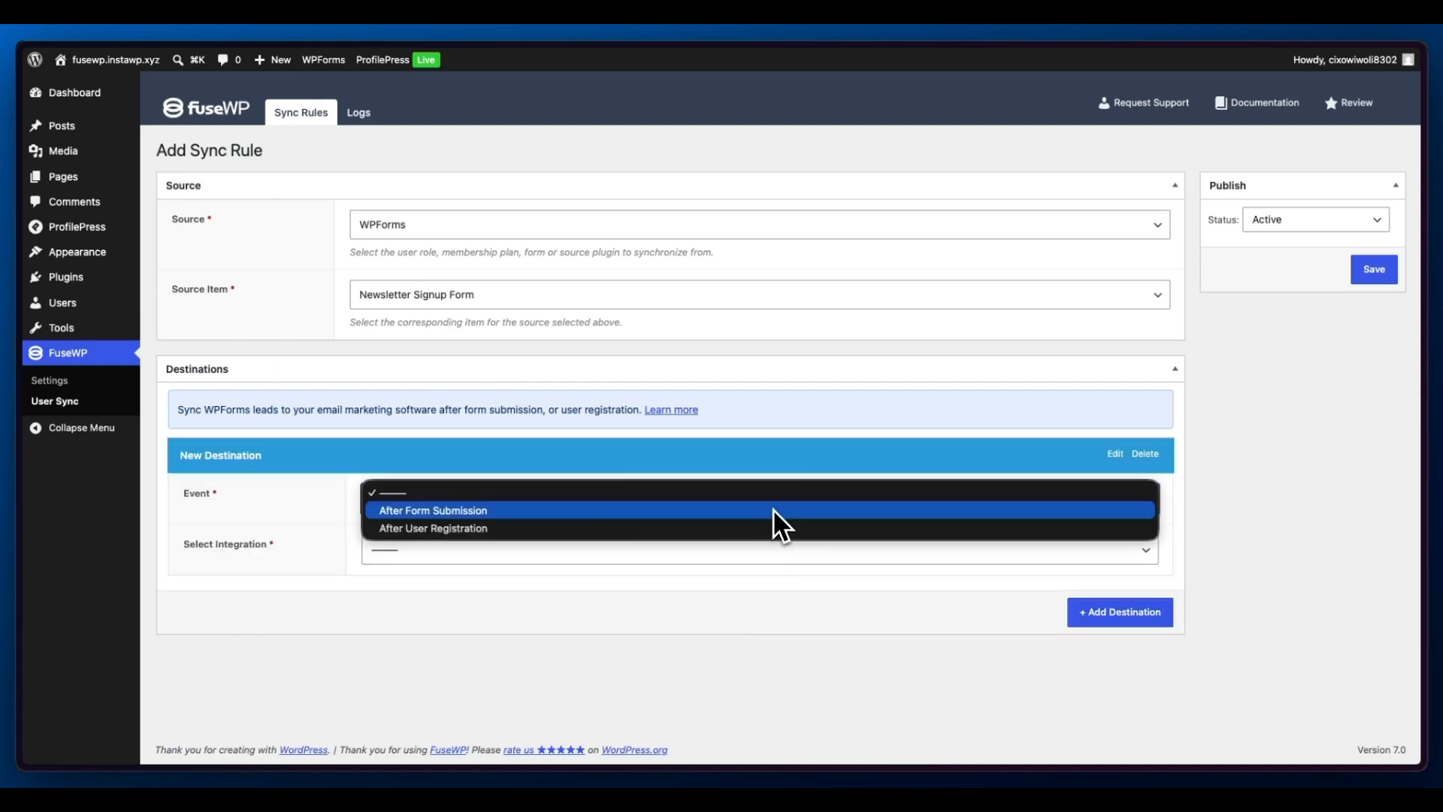
pyautogui.click(709, 512)
pyautogui.click(637, 549)
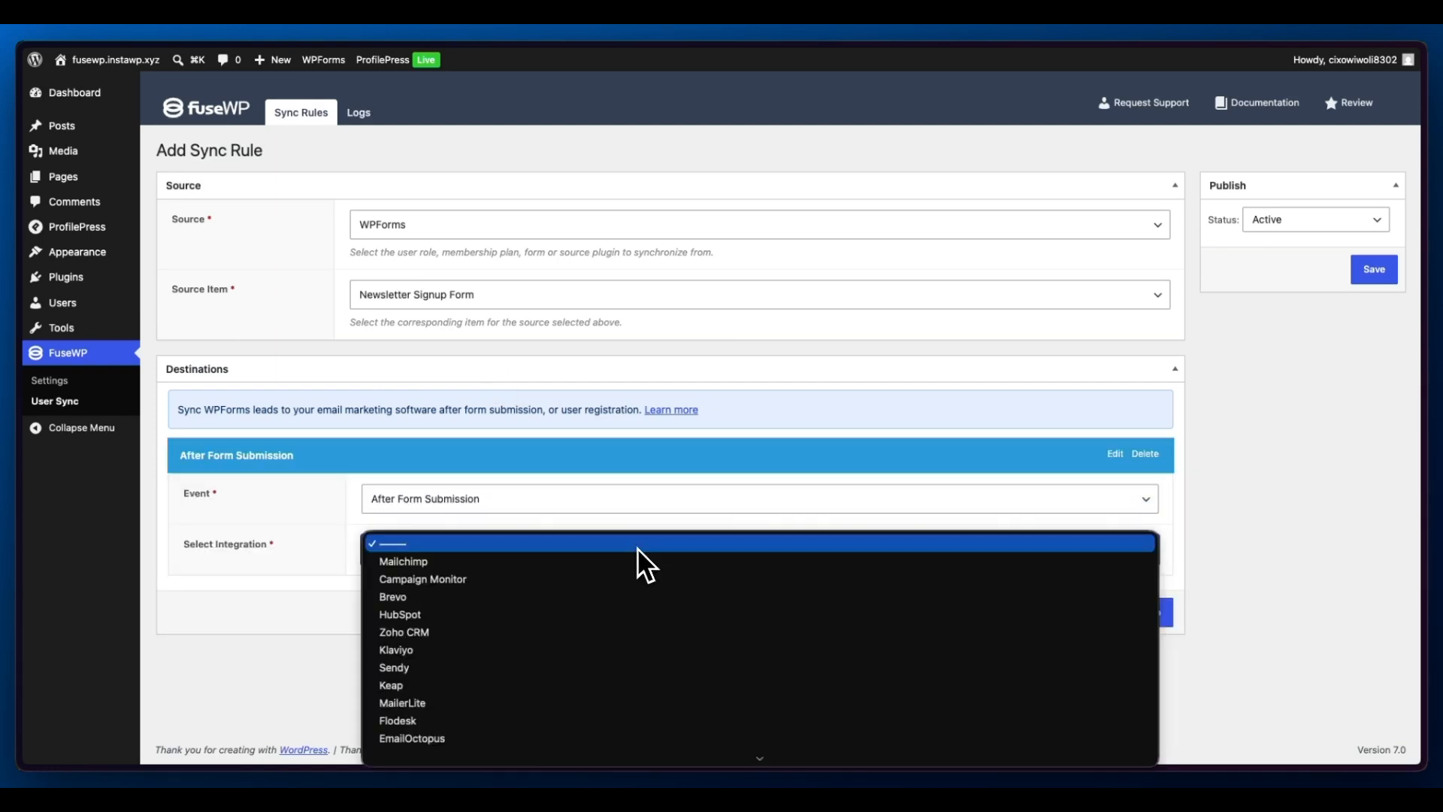
pyautogui.click(522, 669)
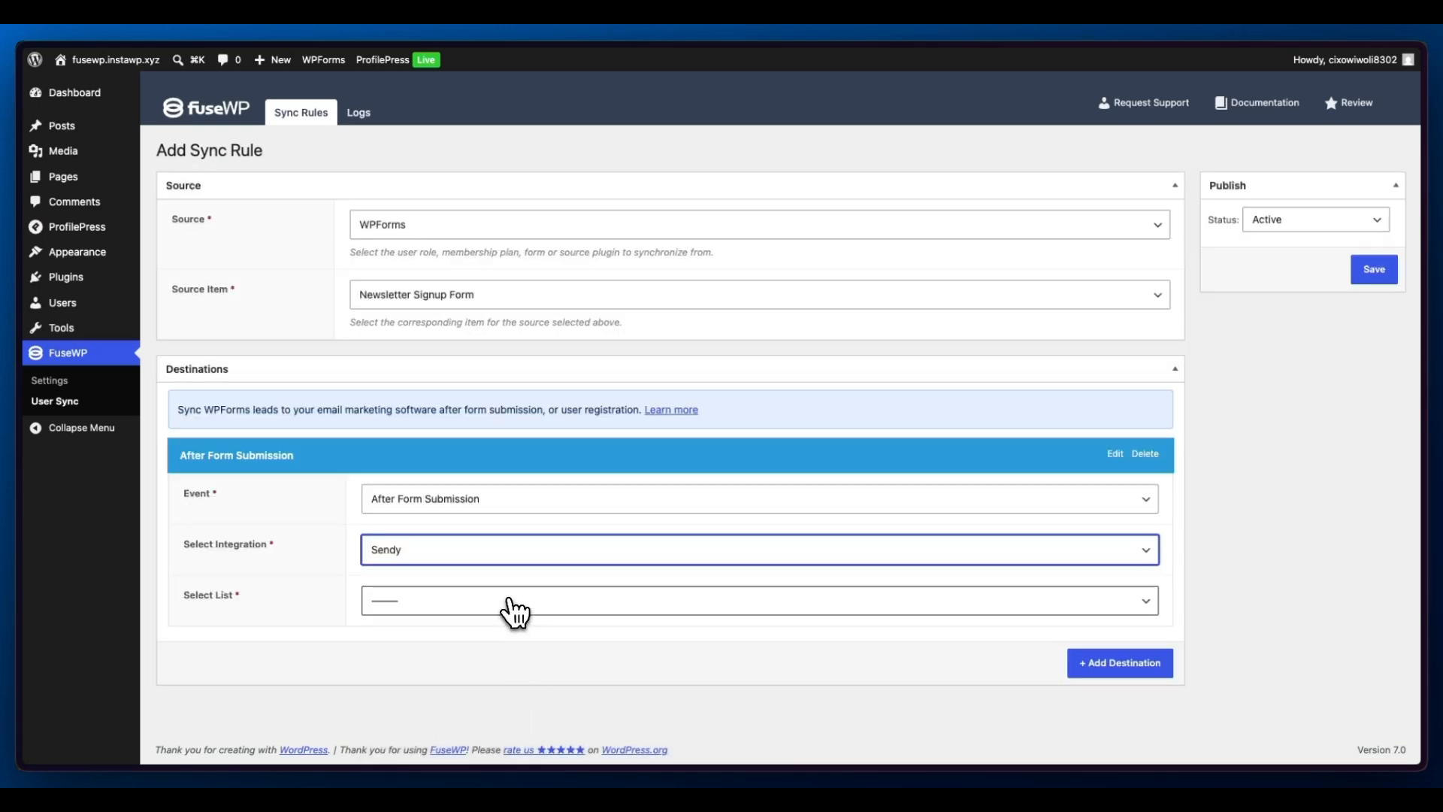
pyautogui.click(515, 606)
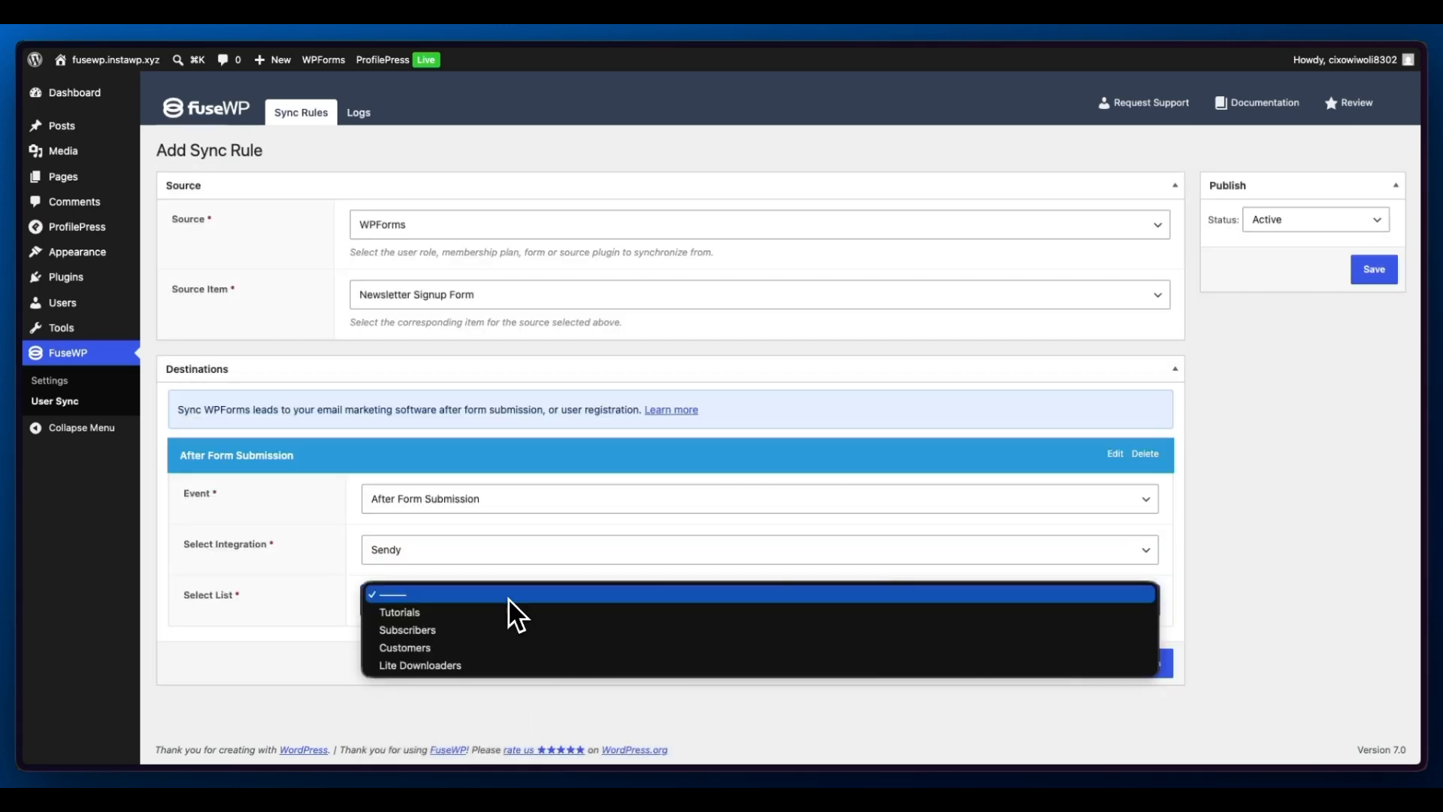
pyautogui.click(475, 618)
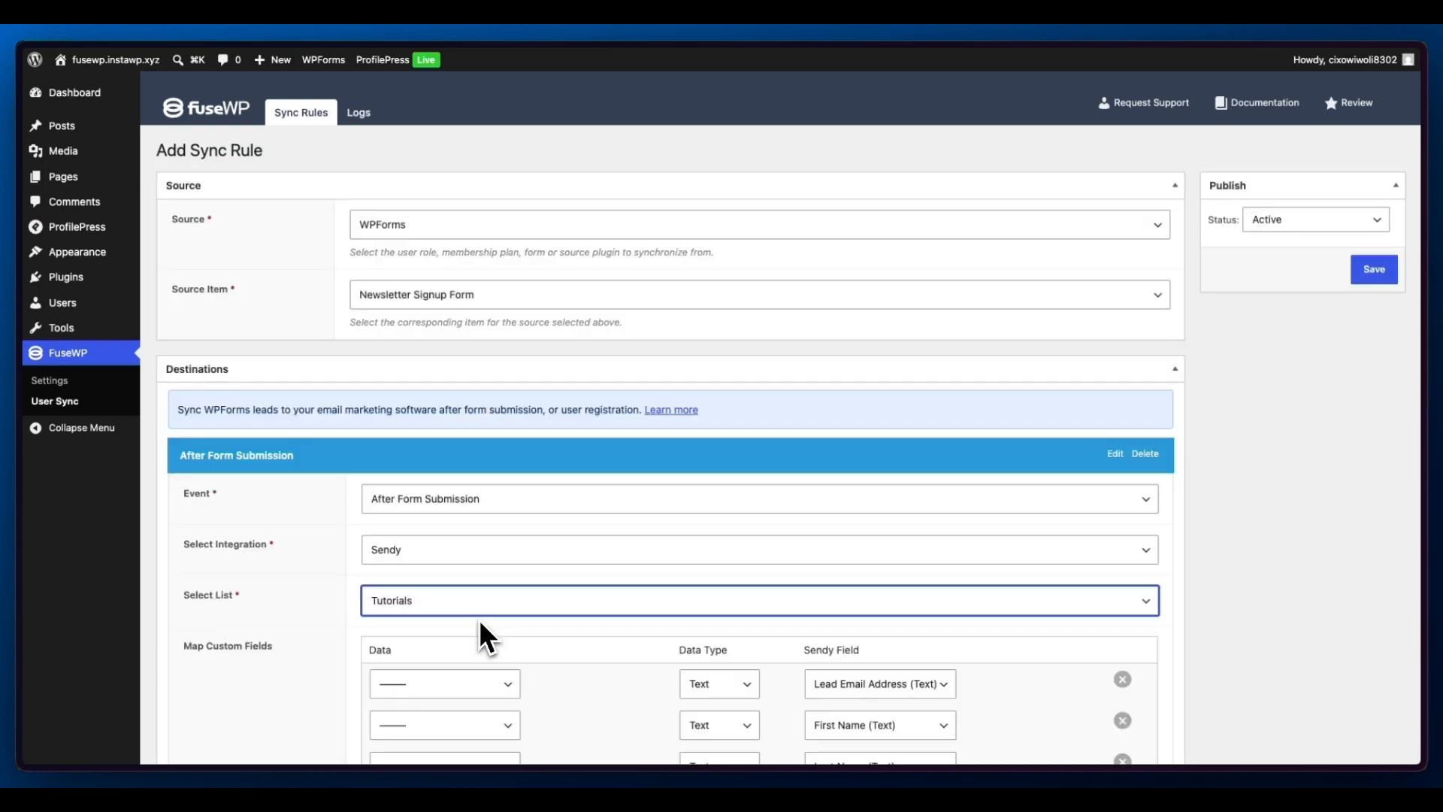
# - Map Email, Name (First) and Name (Last) to Sendy's Lead Email Address, First Name and Last Name fields, and save the rule
pyautogui.scroll(-3, 516, 637)
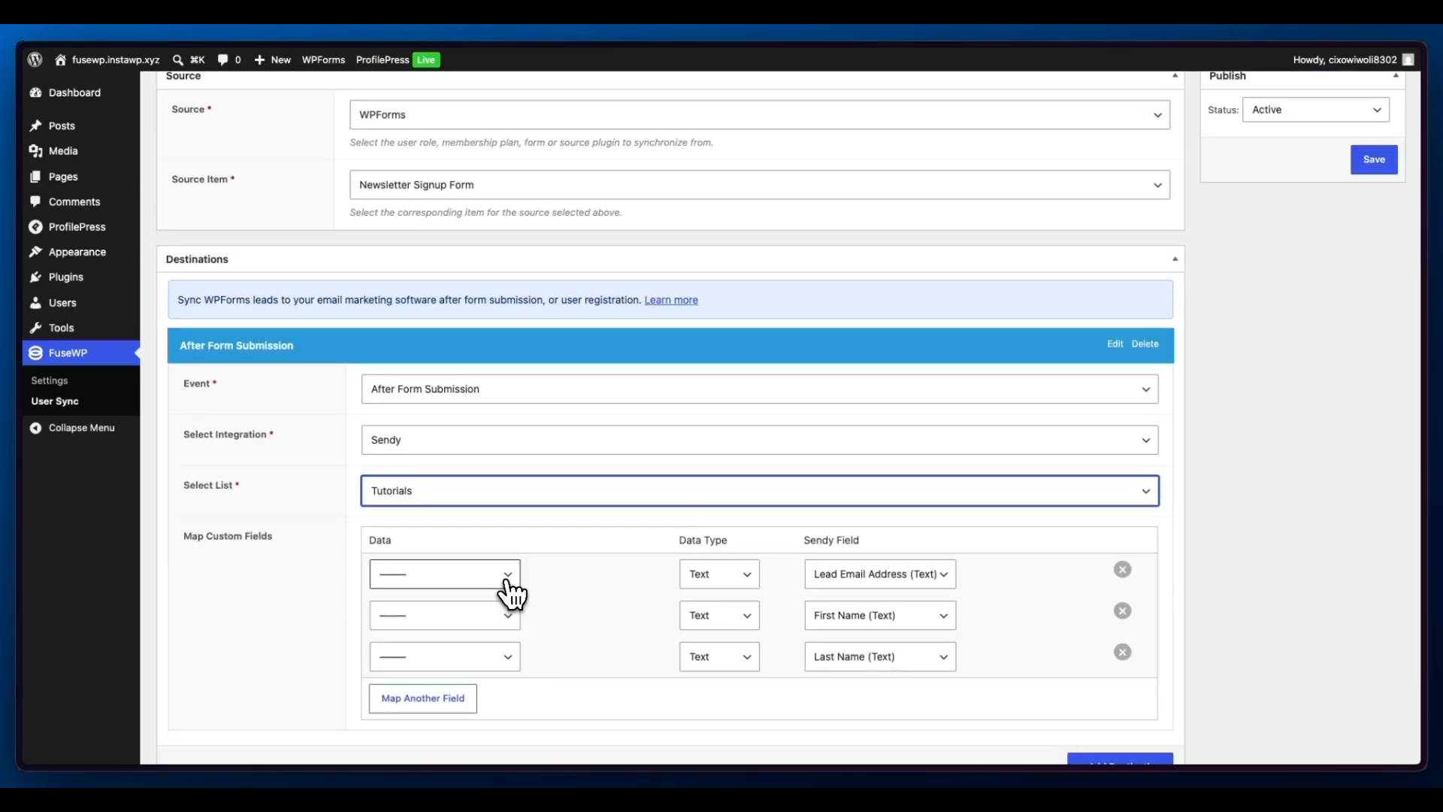
pyautogui.click(505, 579)
pyautogui.click(485, 658)
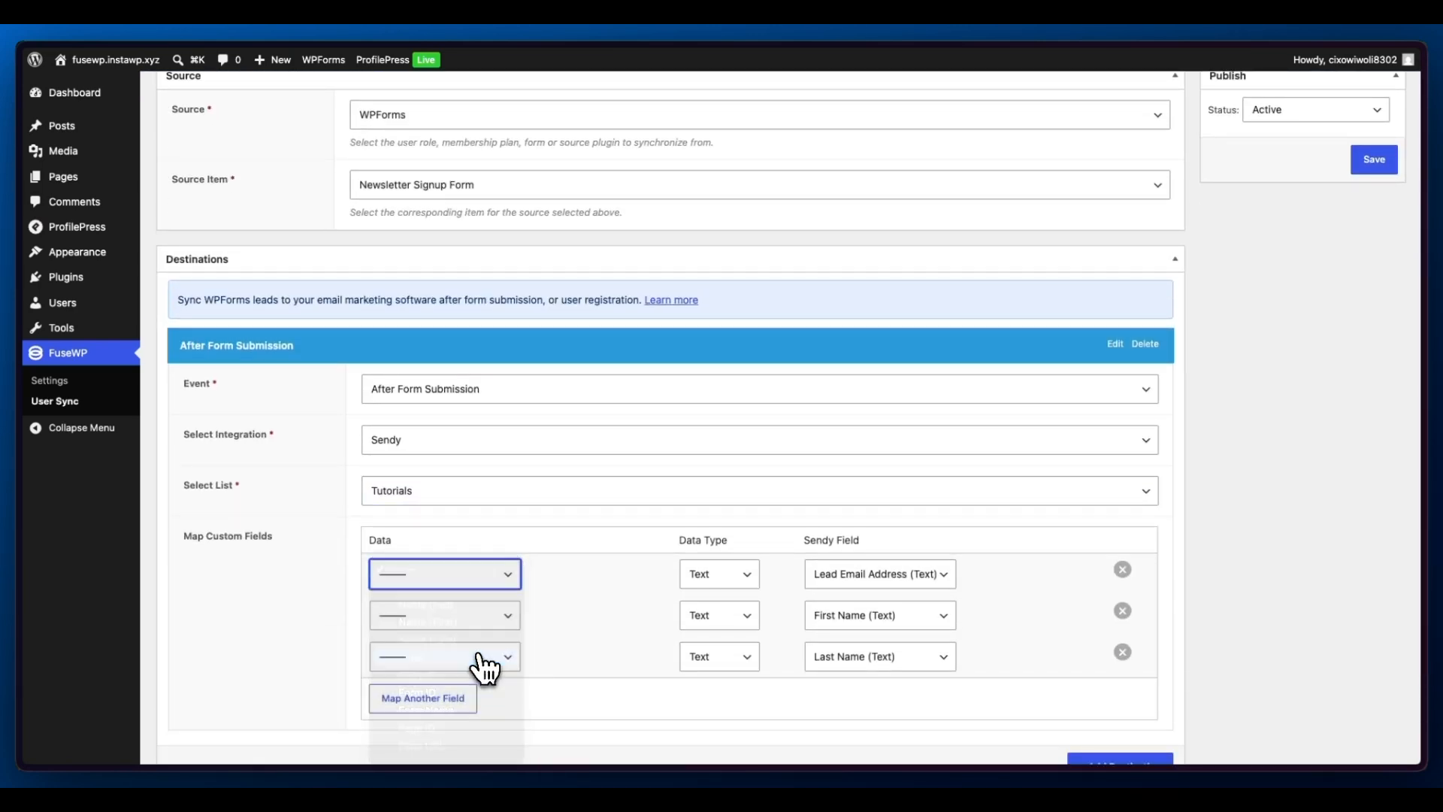
pyautogui.click(495, 613)
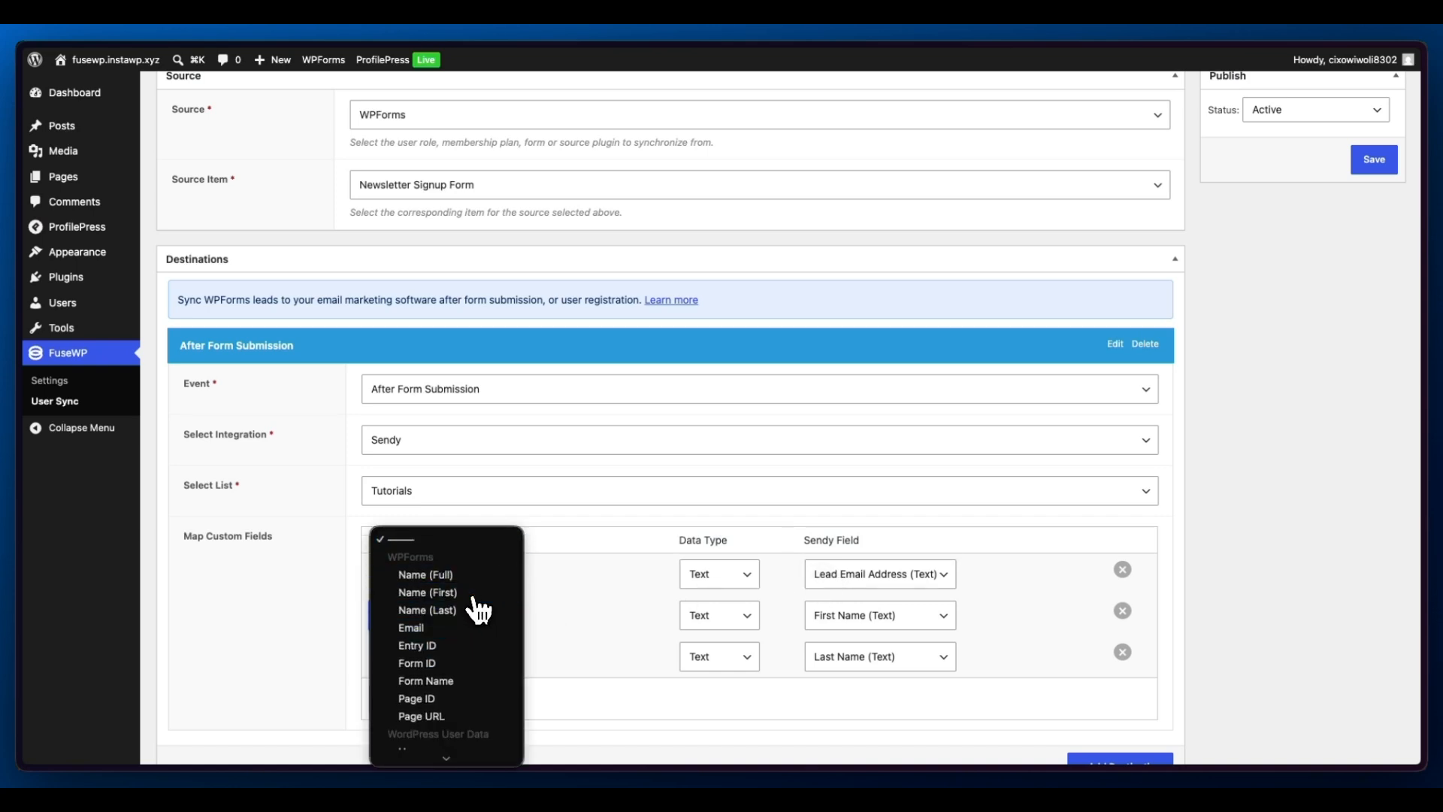
pyautogui.click(473, 595)
pyautogui.click(471, 651)
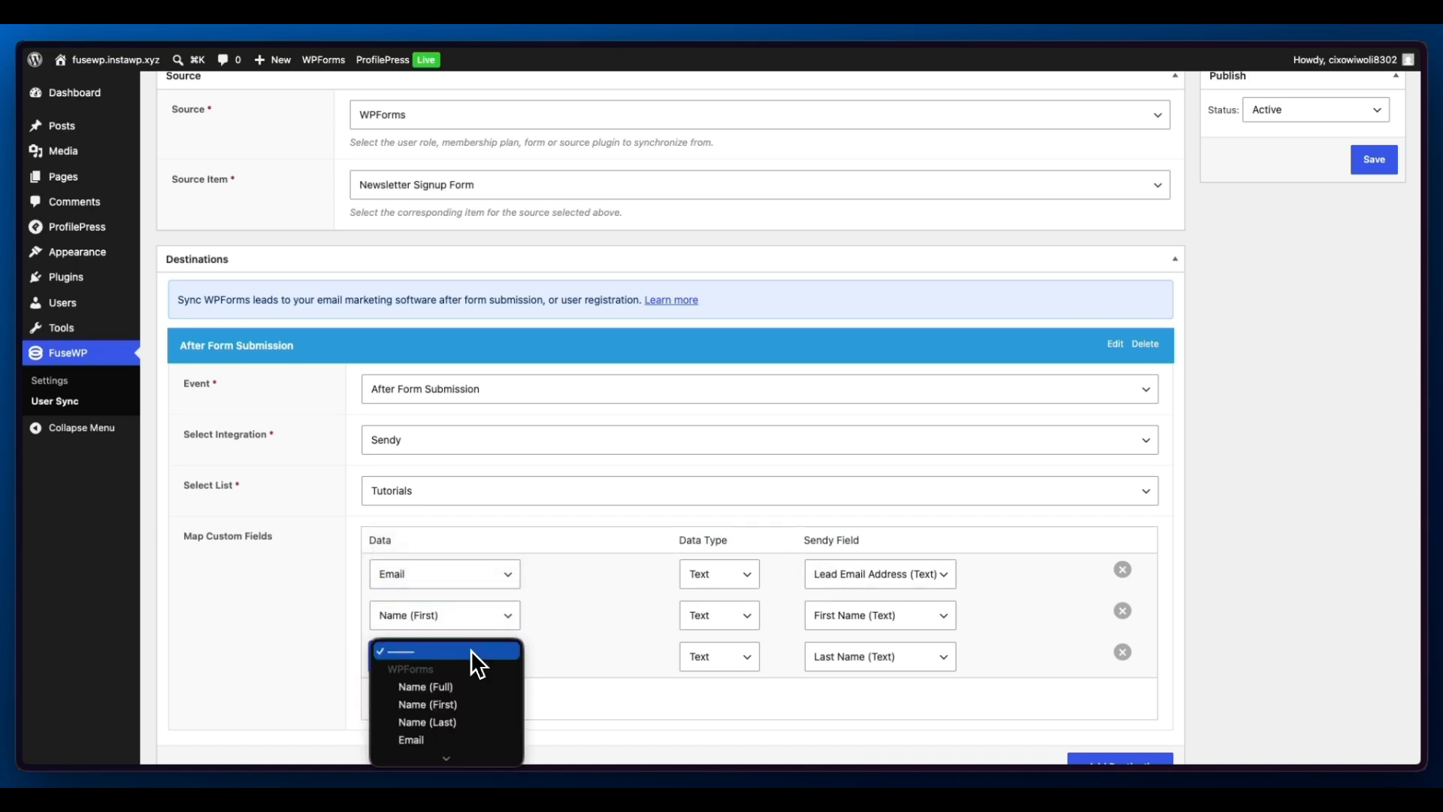
pyautogui.click(460, 723)
pyautogui.scroll(-1, 706, 695)
pyautogui.click(1381, 103)
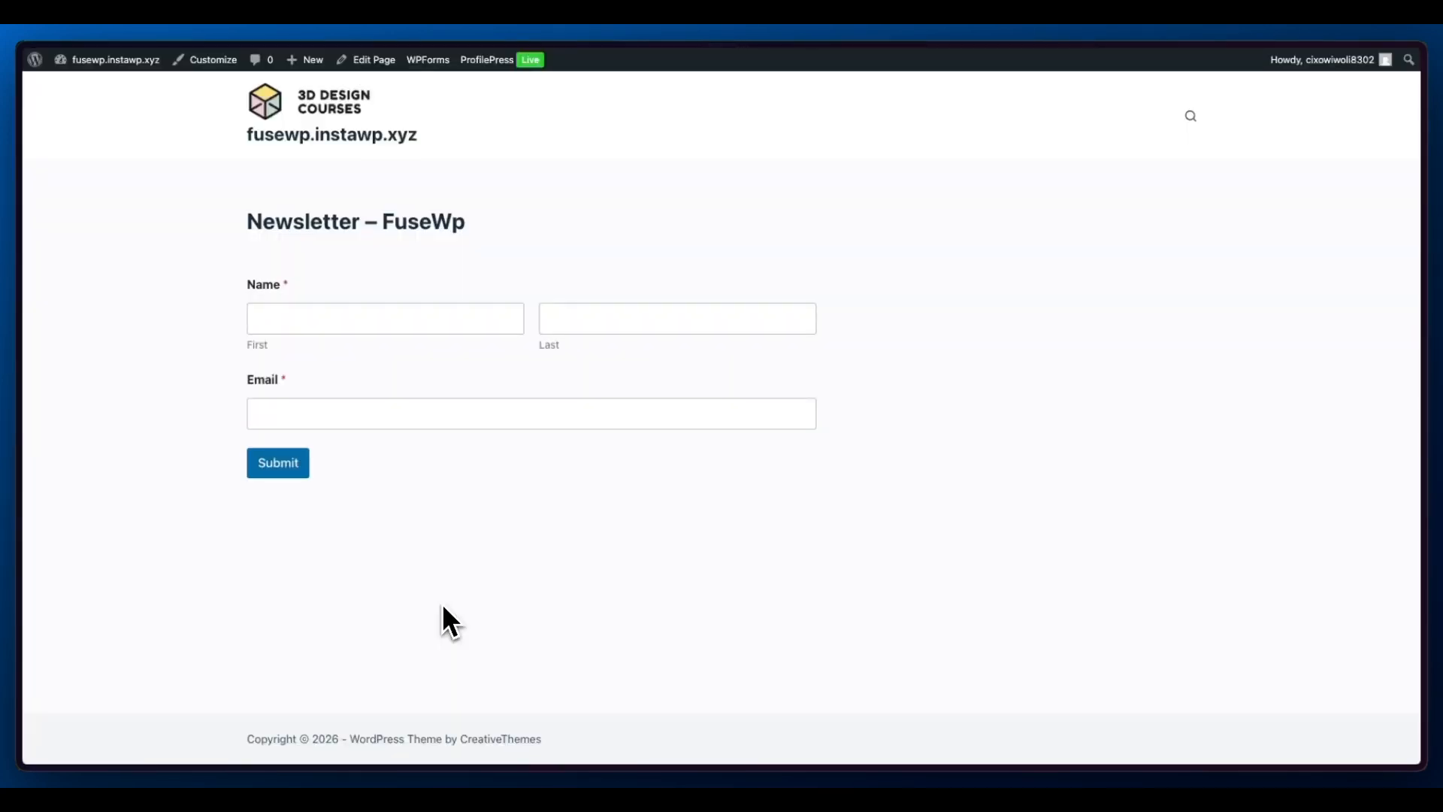
# - Fill in the Newsletter – FuseWp form with a test subscriber's first name, last name and e-mail, and submit it
pyautogui.click(387, 326)
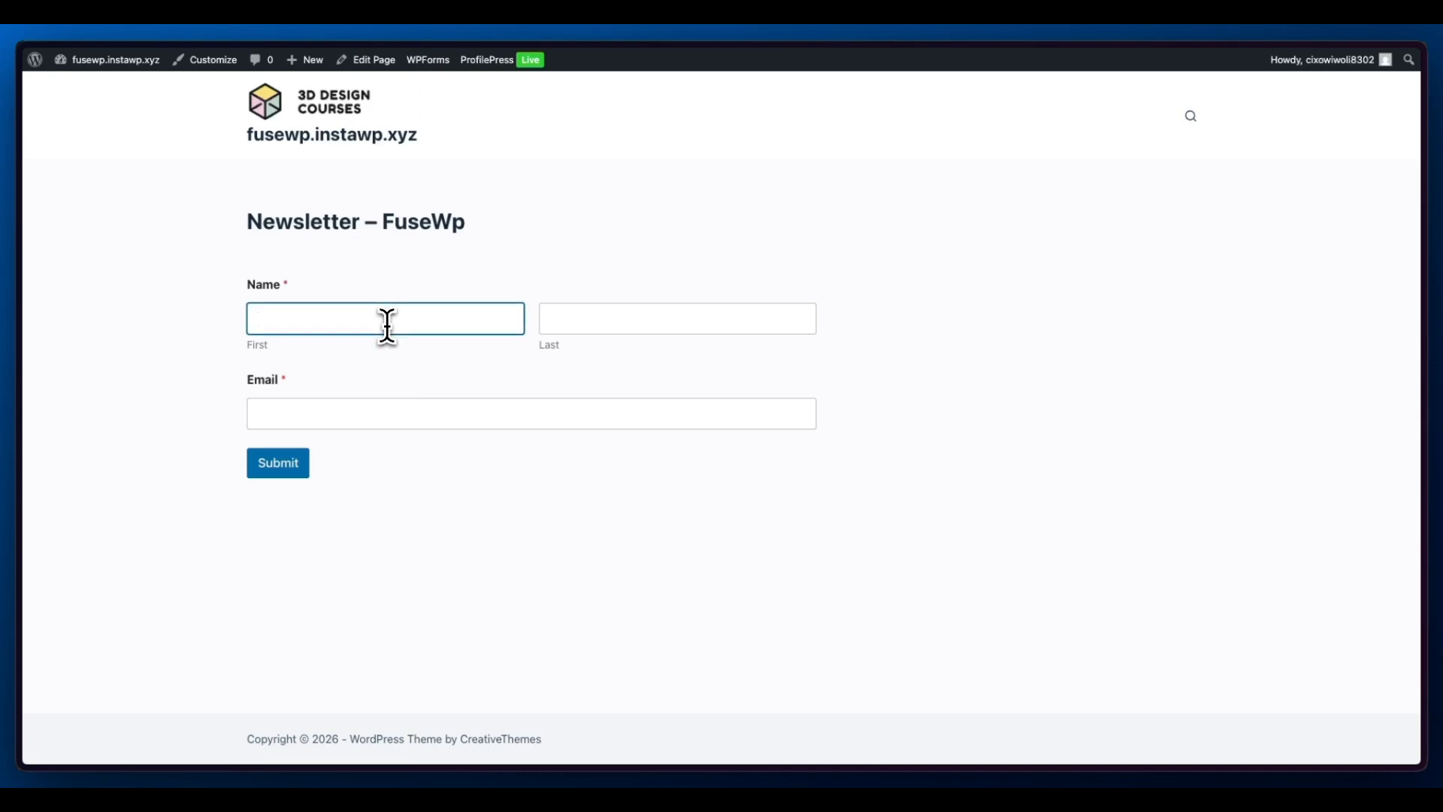
pyautogui.click(629, 322)
pyautogui.write('Atkins')
pyautogui.click(490, 415)
pyautogui.write('jatkins@example.com')
pyautogui.click(547, 468)
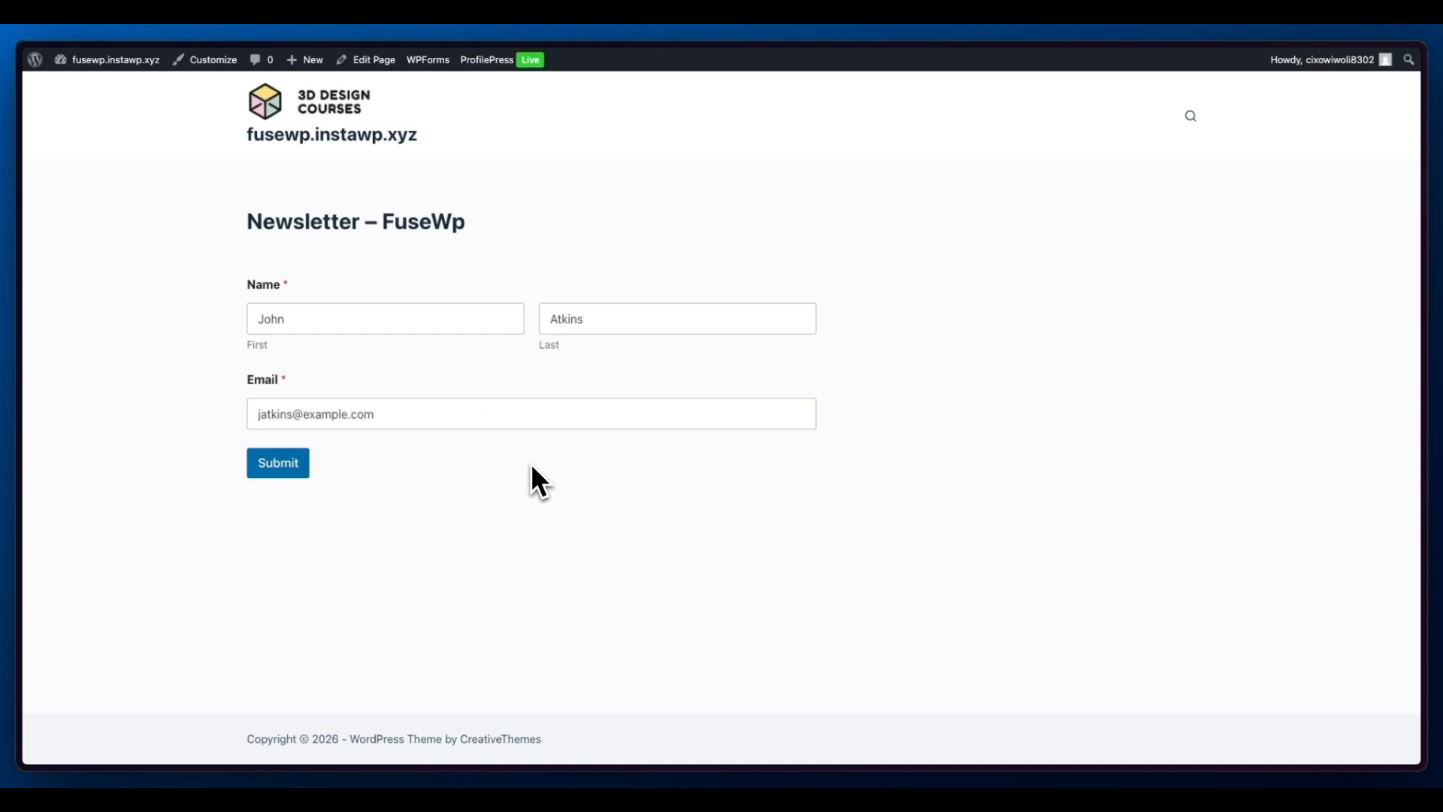
pyautogui.click(303, 472)
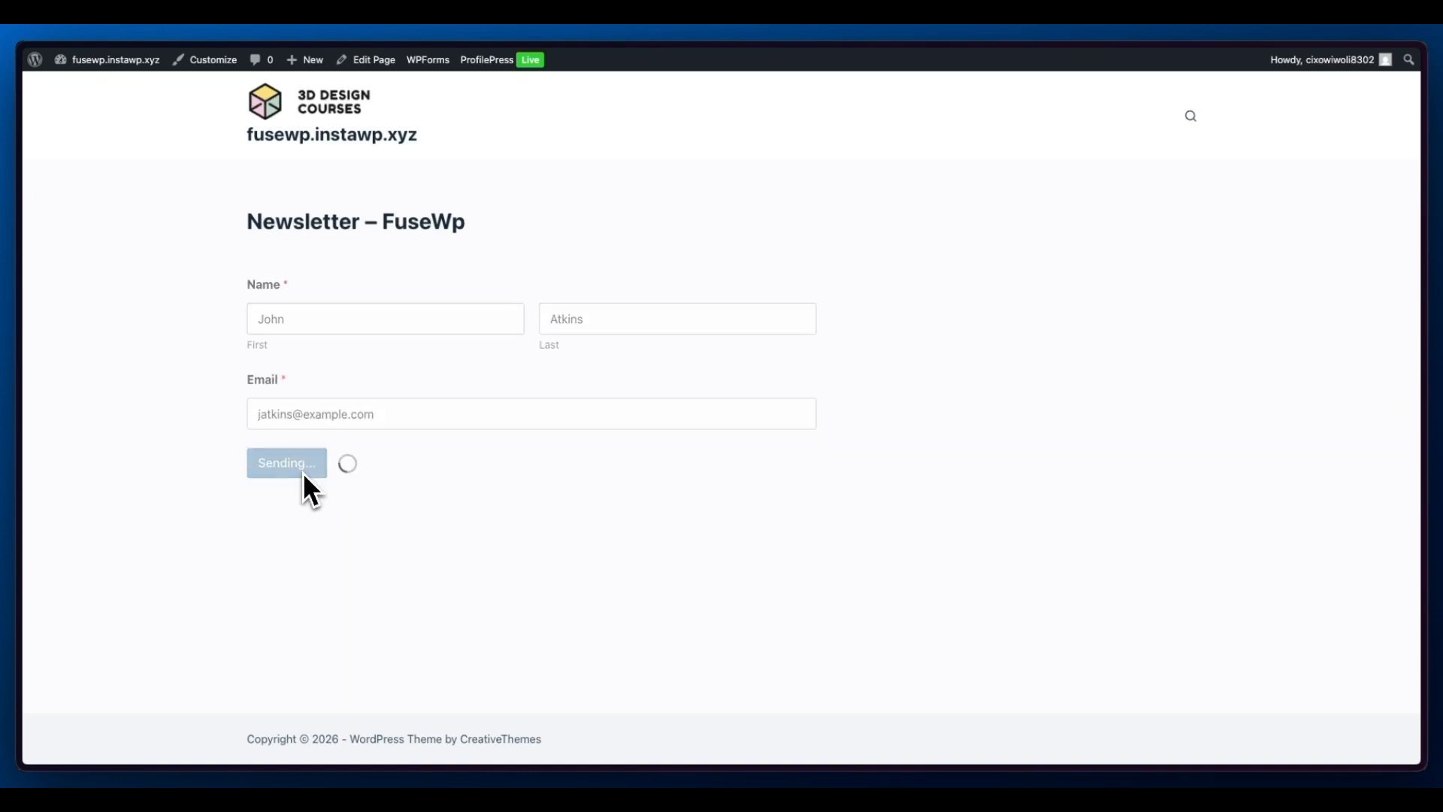